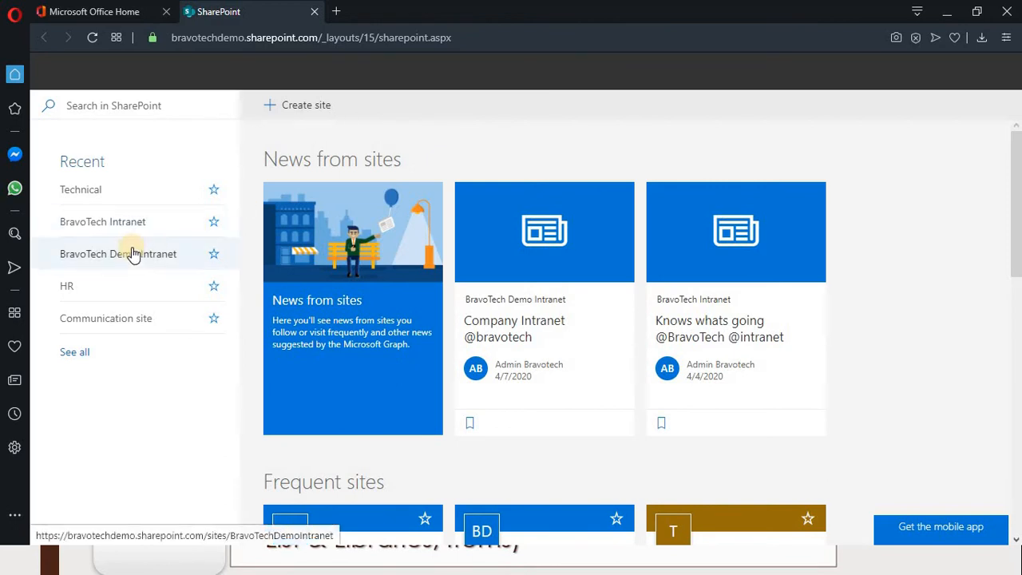
Open the BravoTech Demo Intranet site and go to its ICT department site.
left_click(100, 255)
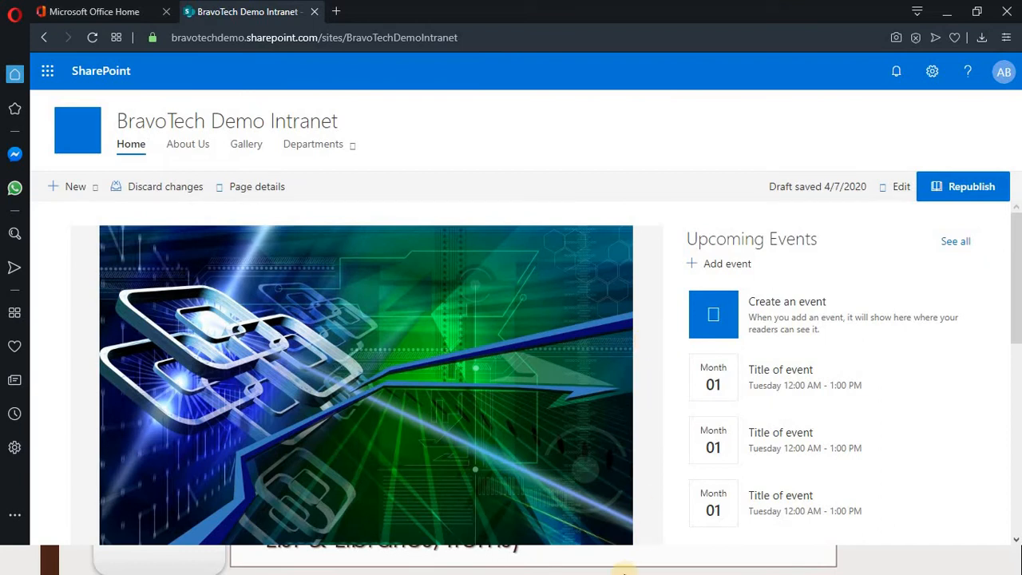
key("super")
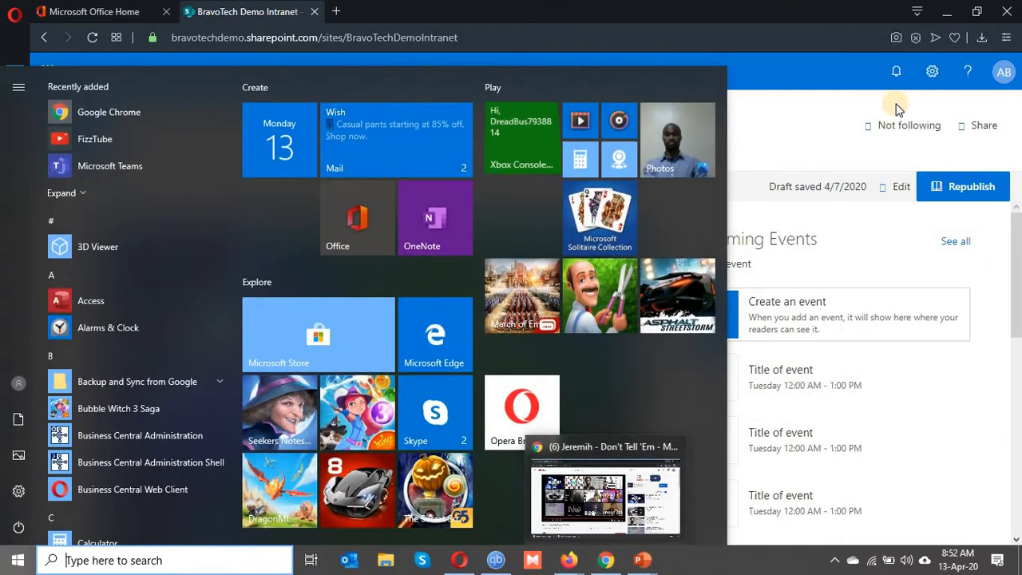
key("super")
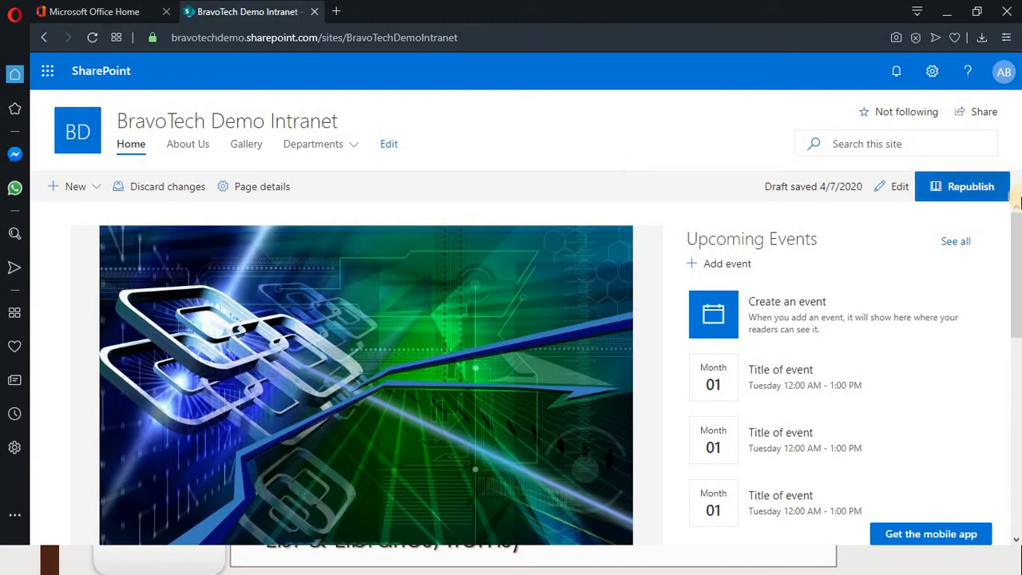
left_click_drag(1019, 233, 1010, 198)
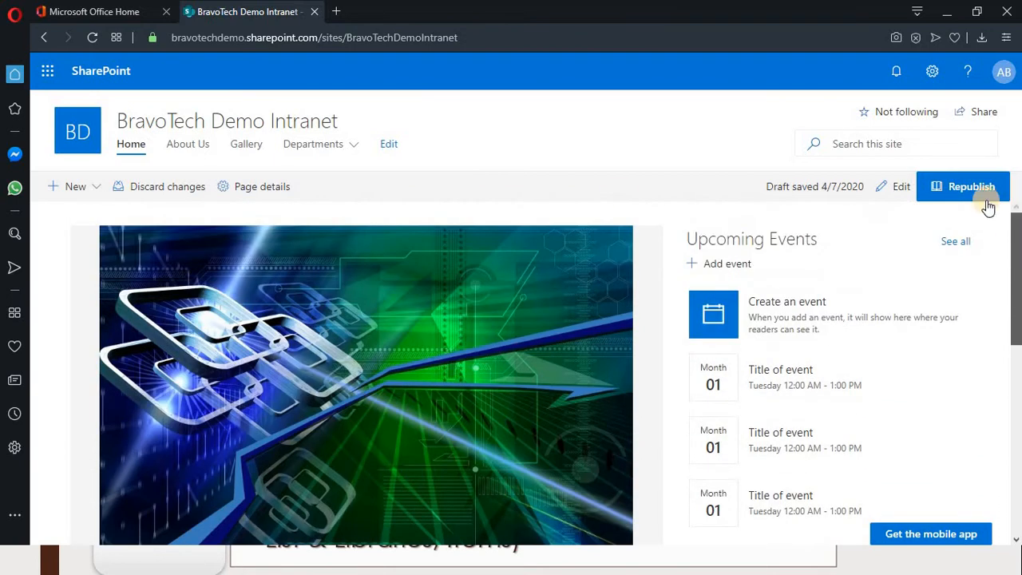
left_click(352, 146)
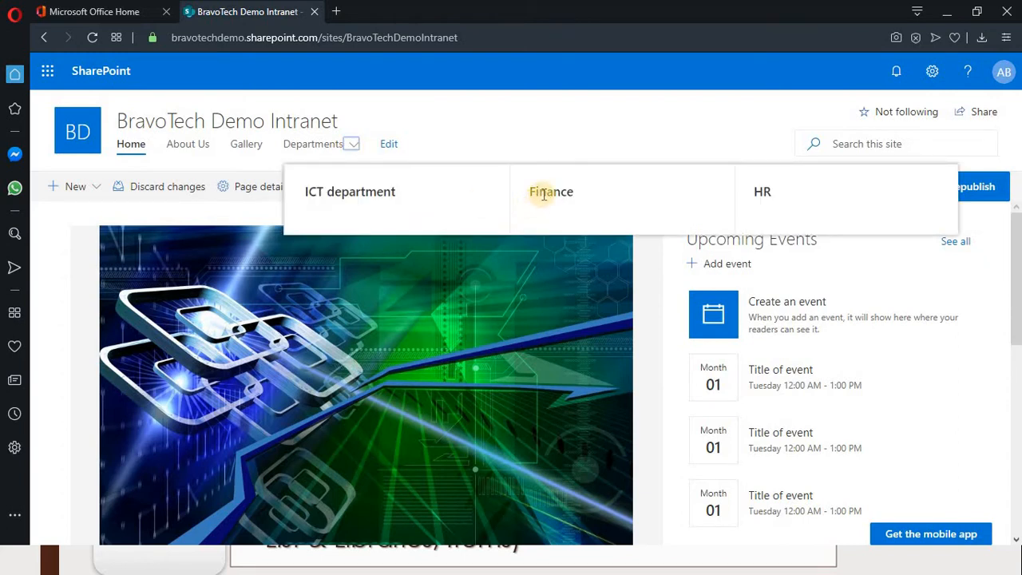
left_click(365, 194)
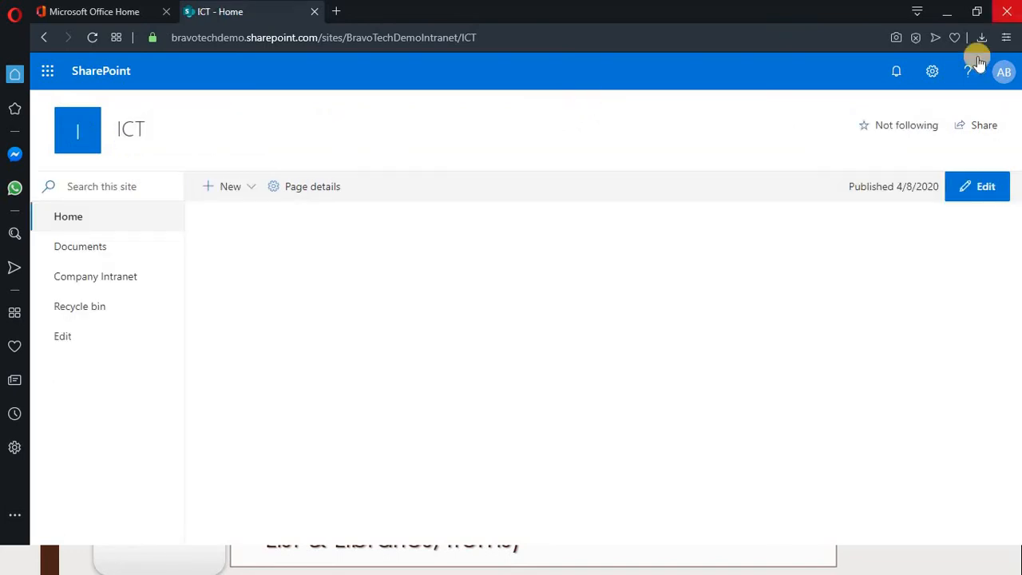
Start sharing the ICT site and add the test user account as a recipient.
left_click(982, 130)
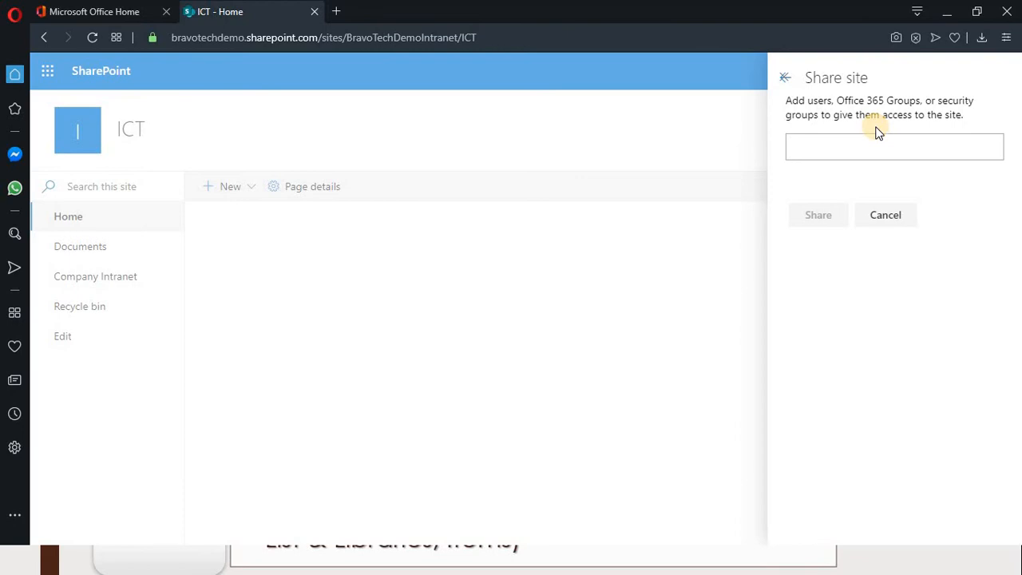
left_click(803, 150)
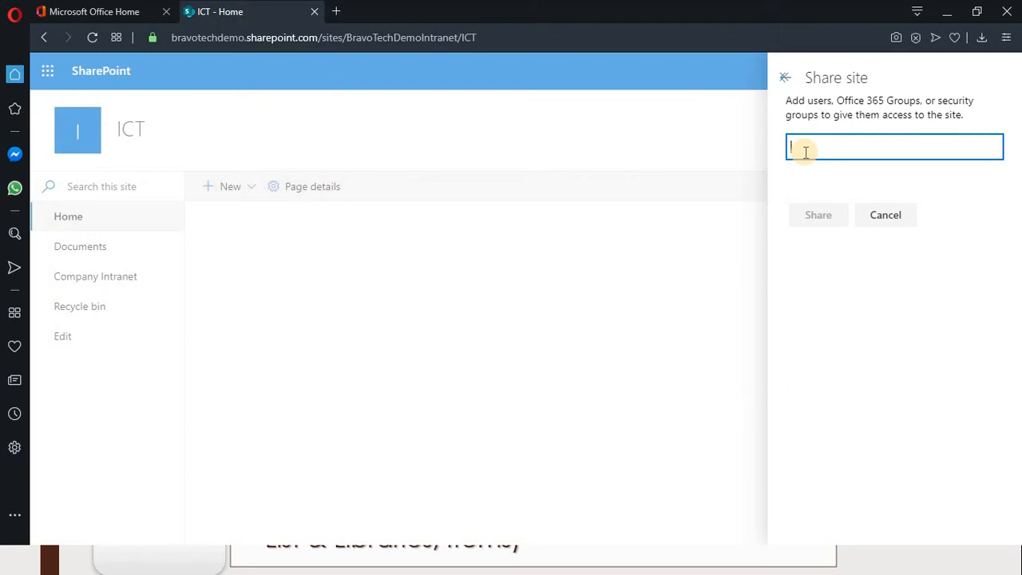
type("te")
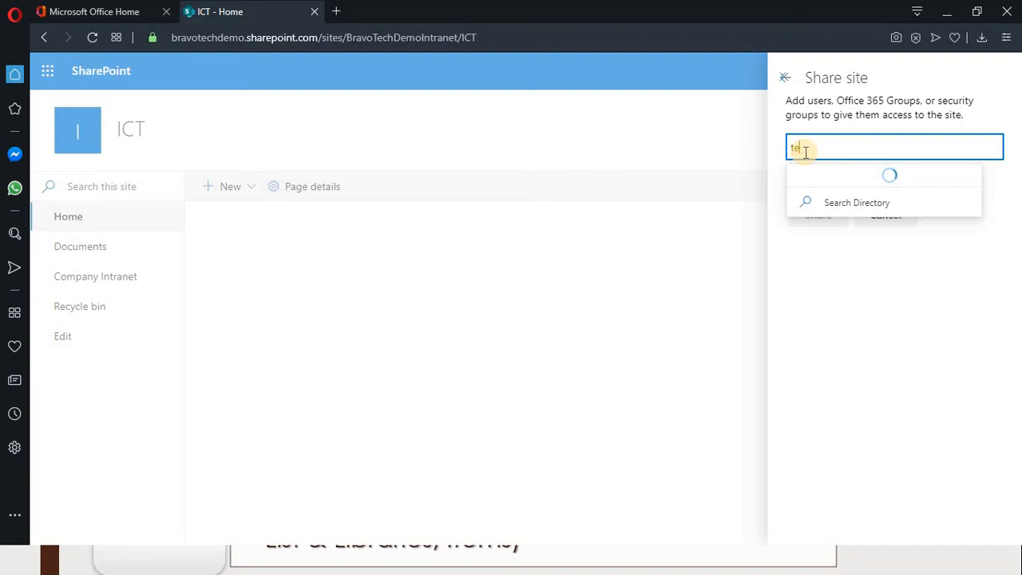
type("st")
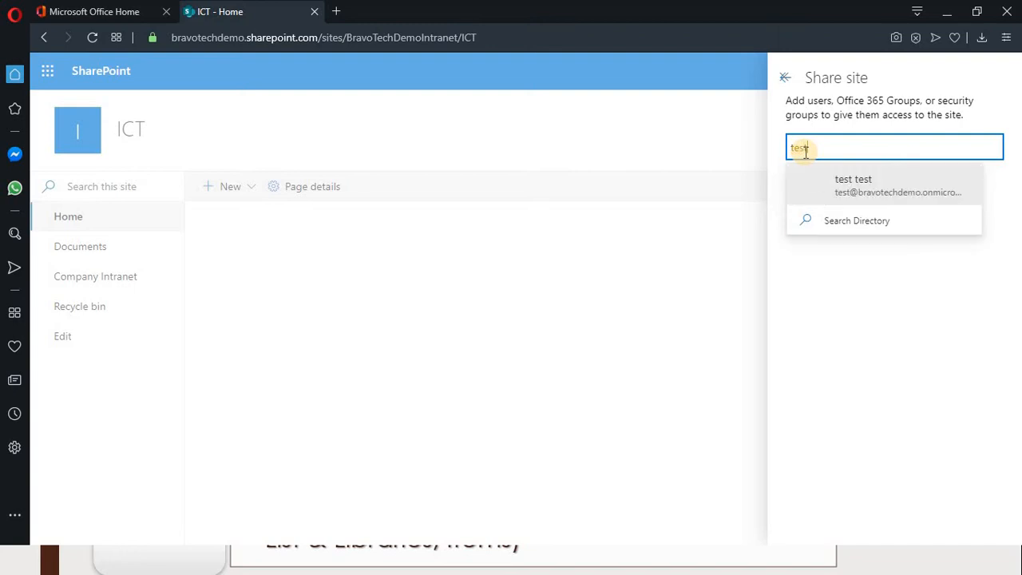
left_click(844, 198)
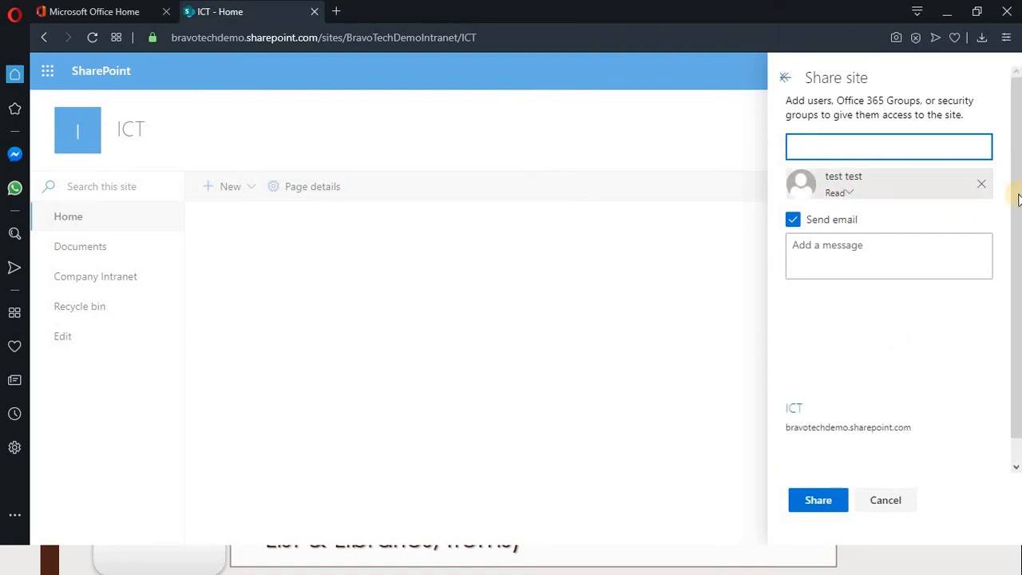
Give the added test user Edit permission, share the site with the email invitation enabled, and dismiss the notification.
left_click_drag(1019, 170, 1020, 187)
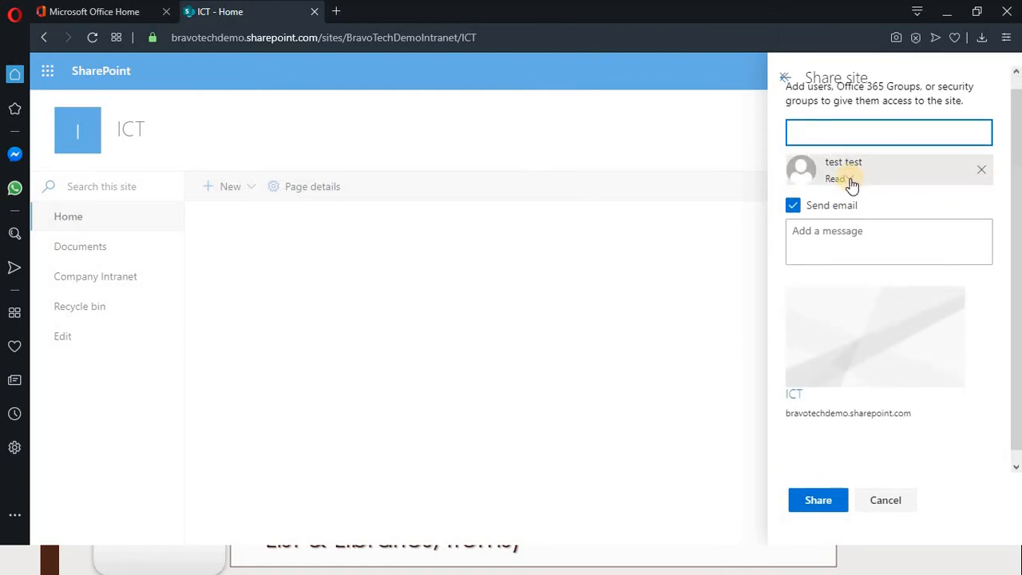
left_click(850, 178)
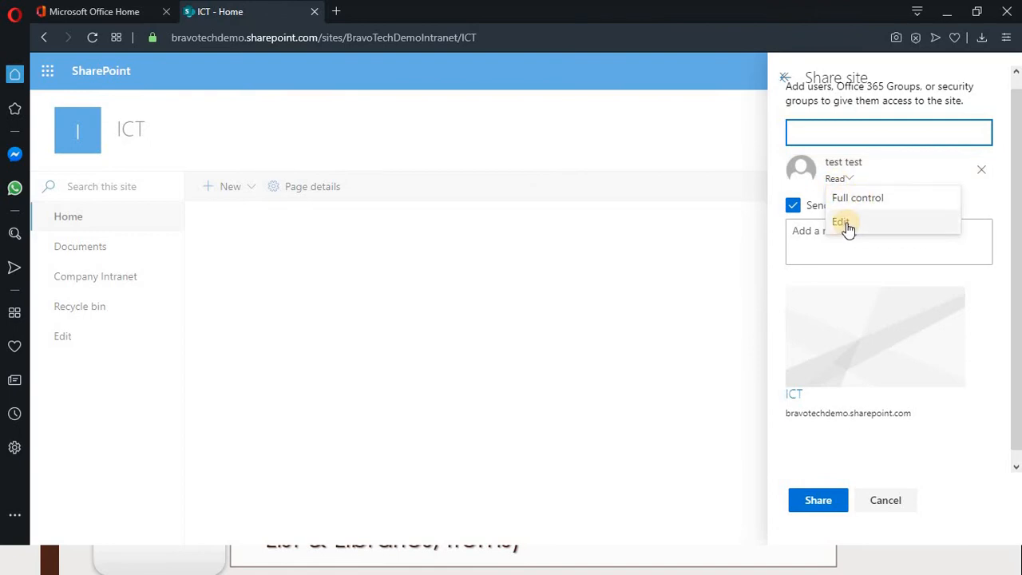
left_click(842, 222)
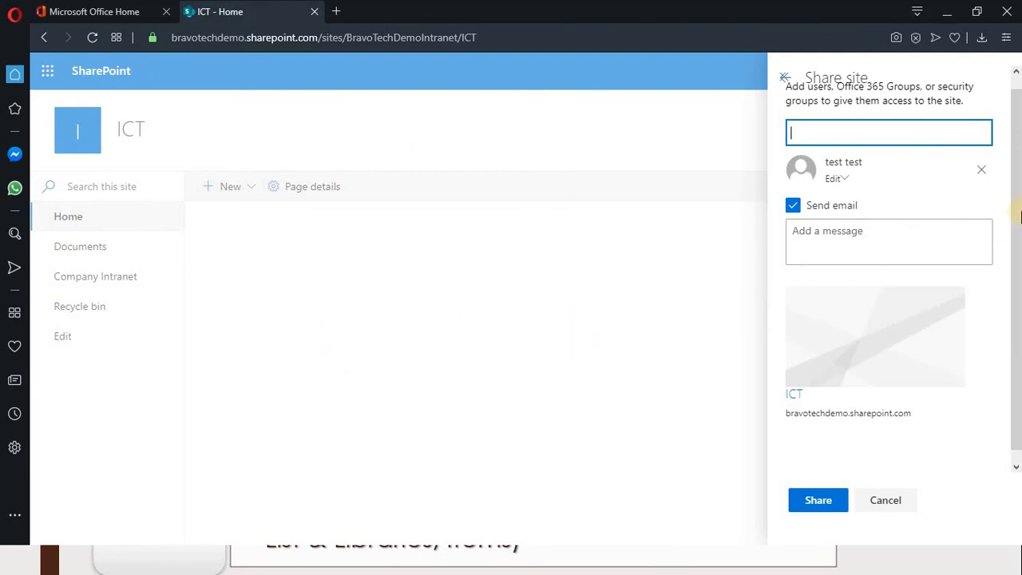
left_click_drag(1019, 209, 1019, 204)
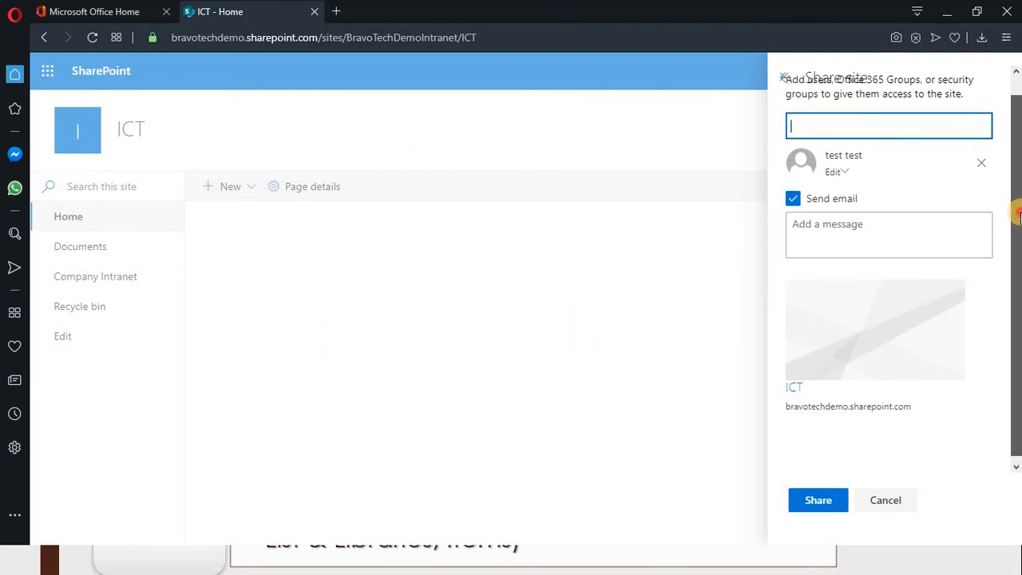
scroll(1019, 206, "down", 1)
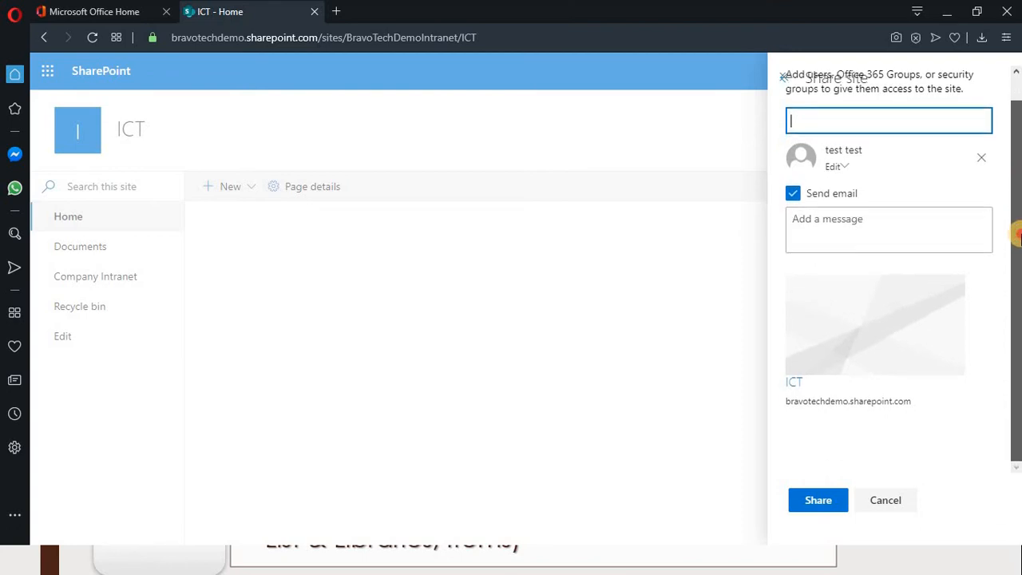
left_click(818, 500)
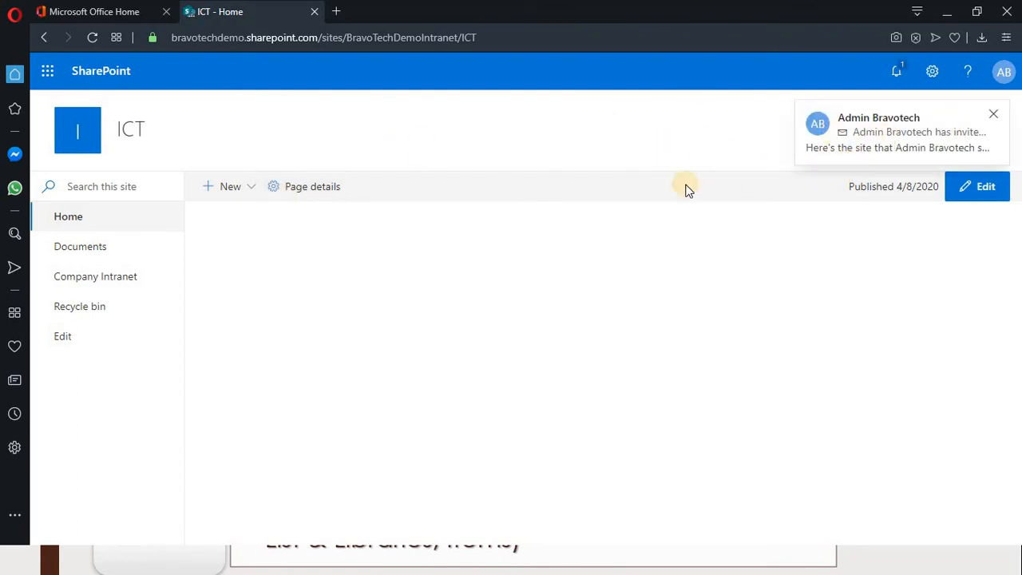
left_click(989, 113)
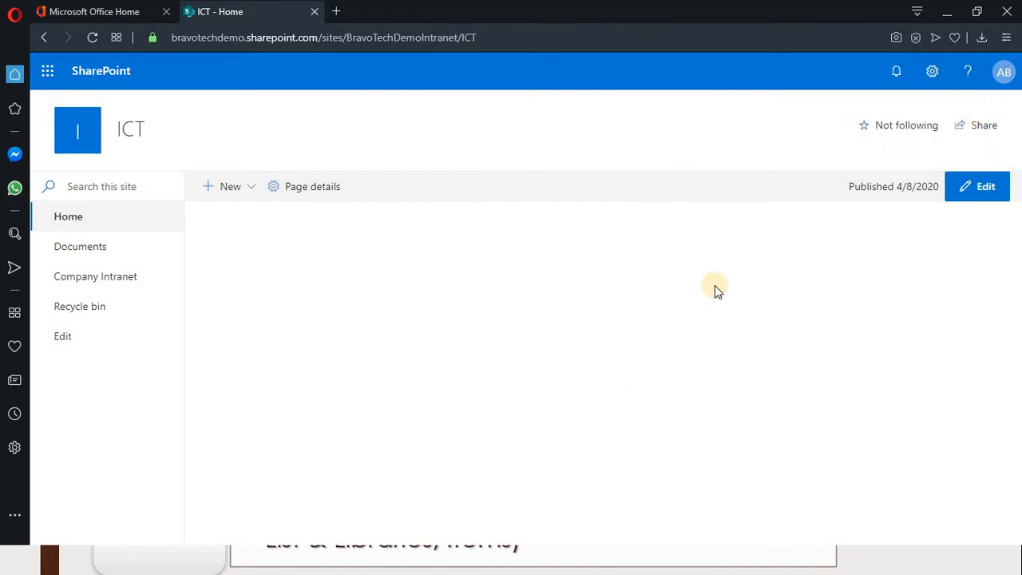
Check the Key Areas slide in the PowerPoint presentation and return to the ICT site in the Opera browser.
left_click(392, 555)
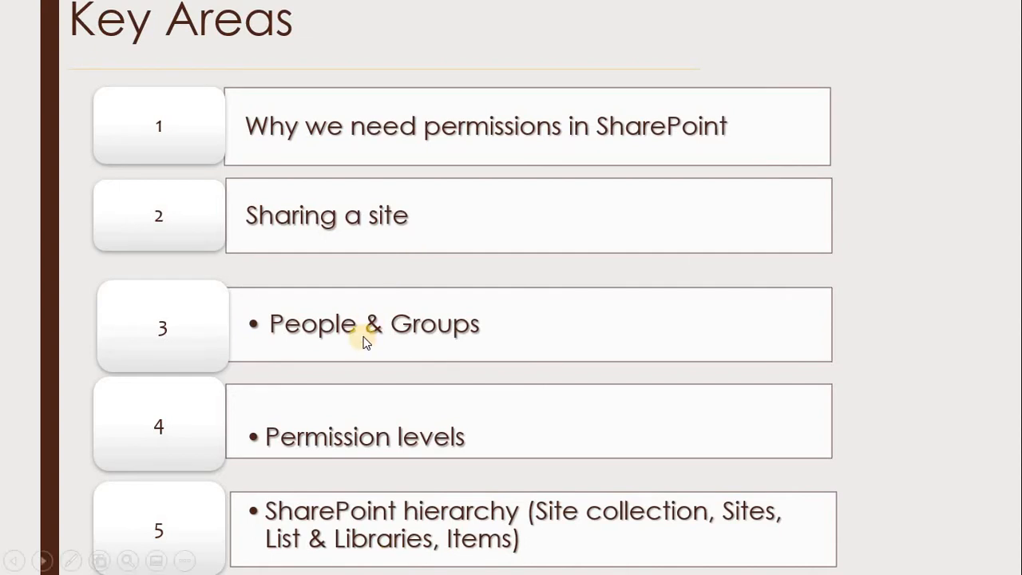
key("super")
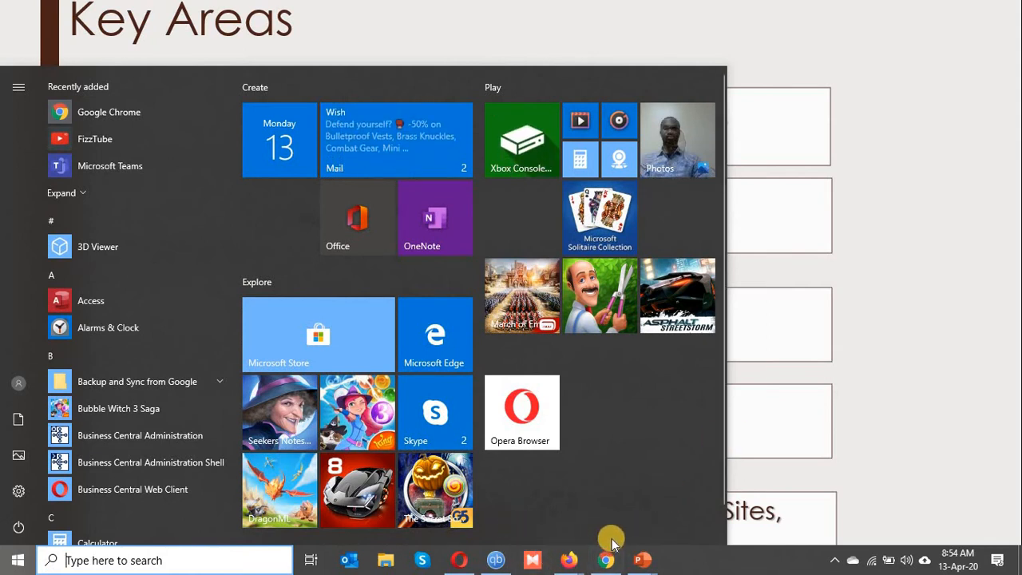
left_click(459, 560)
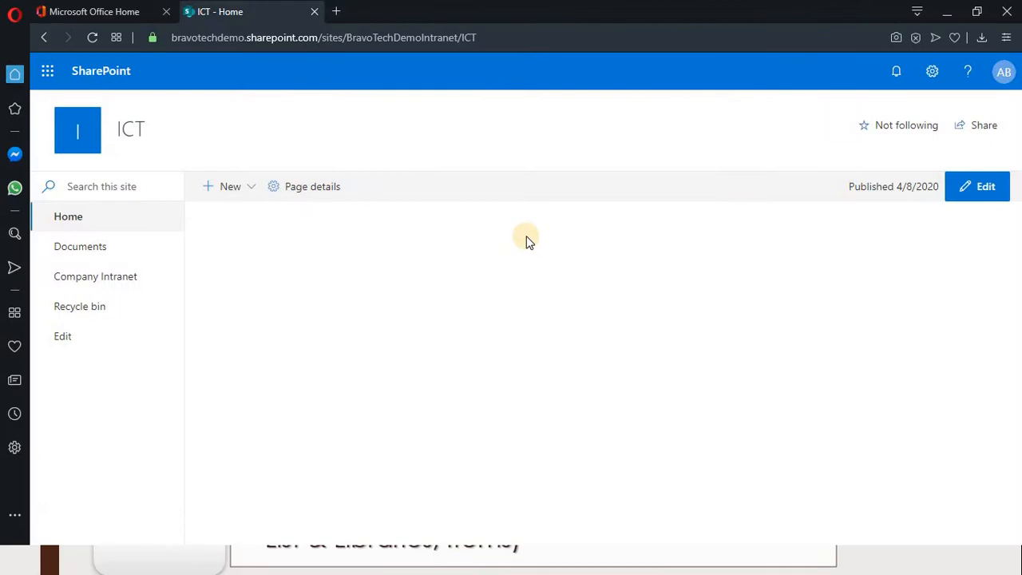
Open the ICT site's advanced permissions settings to review its groups and their permission levels.
left_click(931, 71)
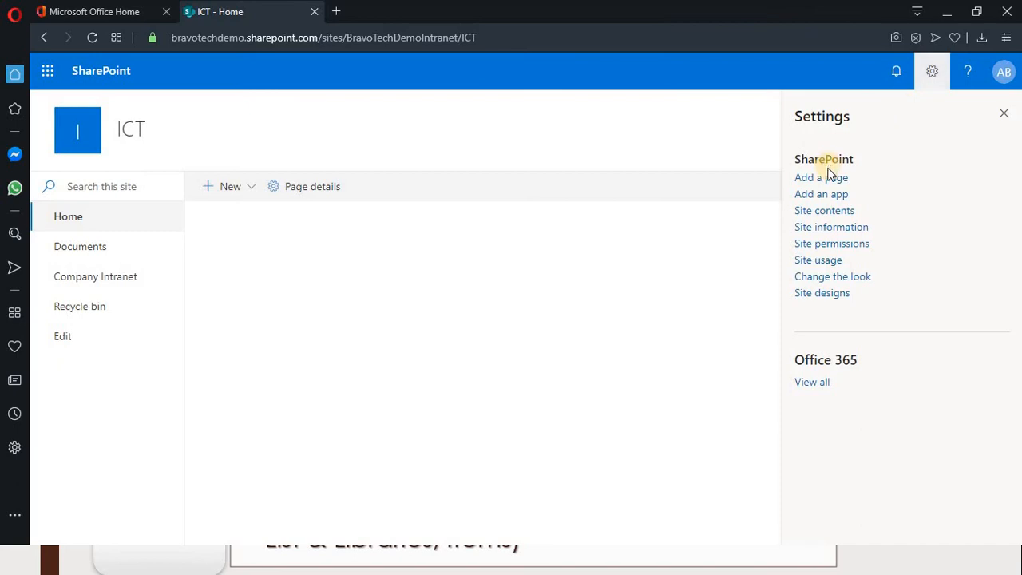
left_click(813, 248)
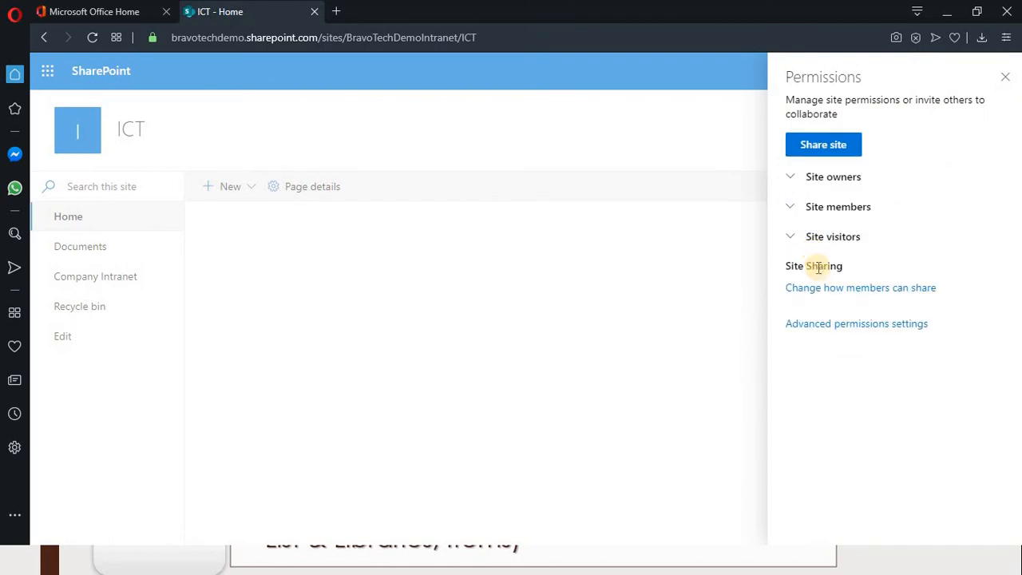
left_click(835, 325)
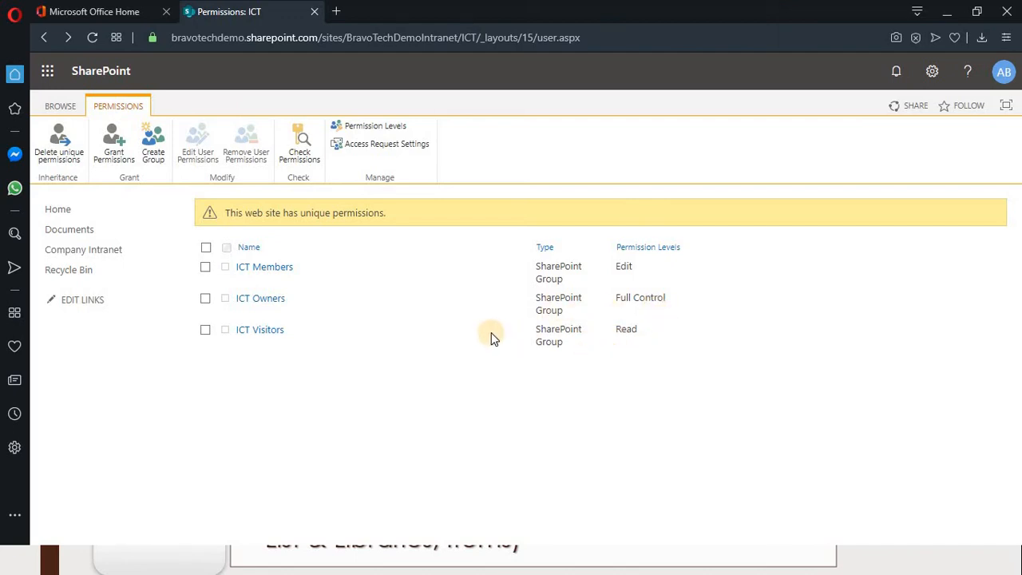
left_click(488, 370)
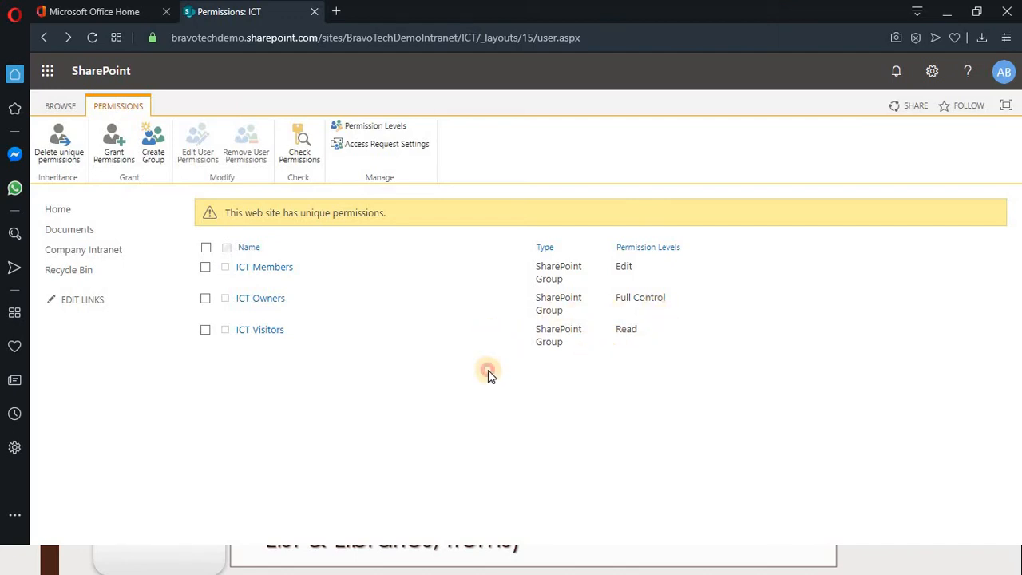
View the ICT site's permission levels and go to managing permission levels on the parent web site.
left_click(382, 129)
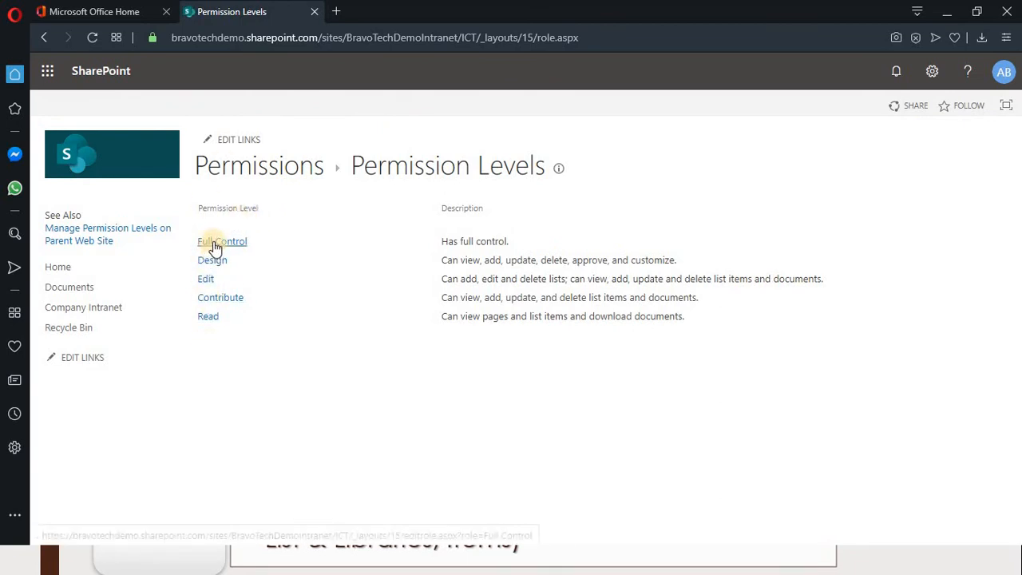
left_click(526, 240)
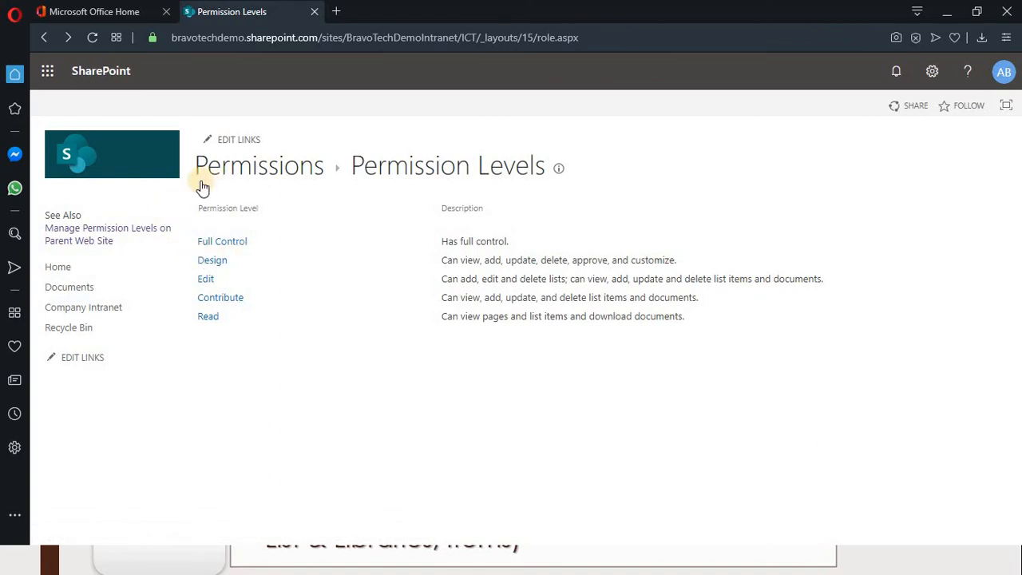
left_click(107, 234)
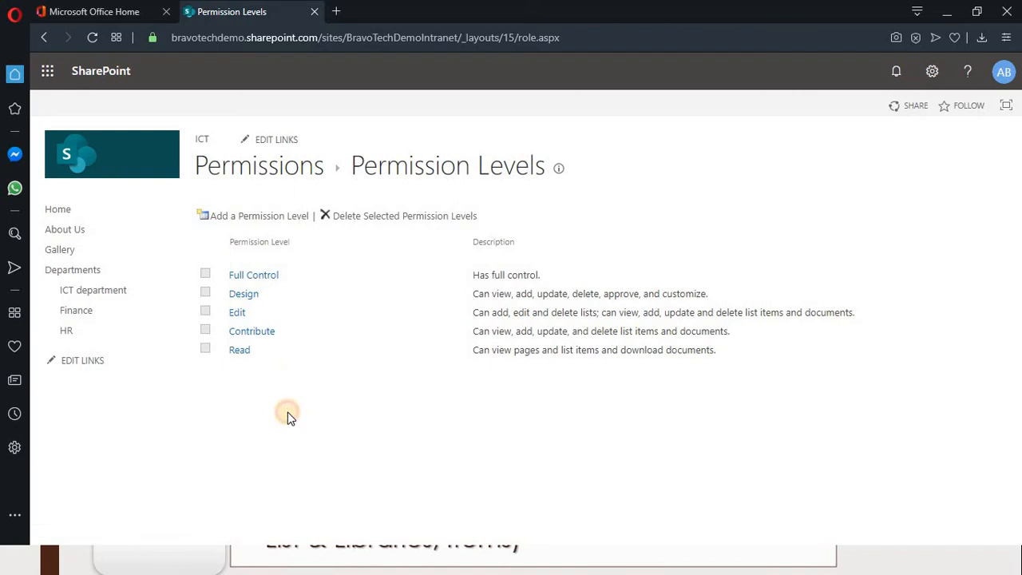
Examine the list, site and personal permissions offered for a new permission level, and cancel without creating one.
left_click(262, 217)
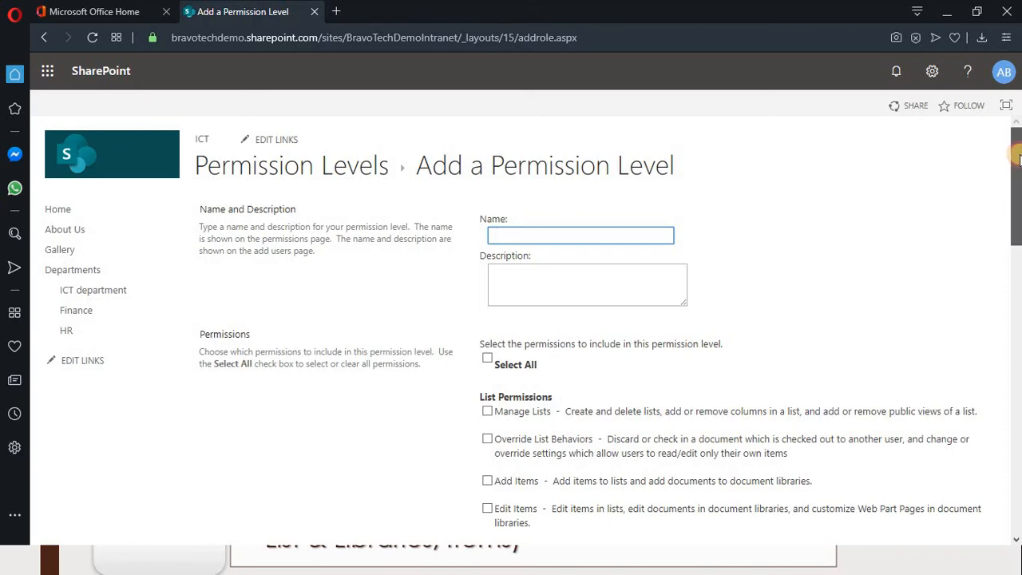
left_click_drag(1018, 160, 1016, 132)
left_click_drag(1017, 183, 1016, 235)
left_click(610, 290)
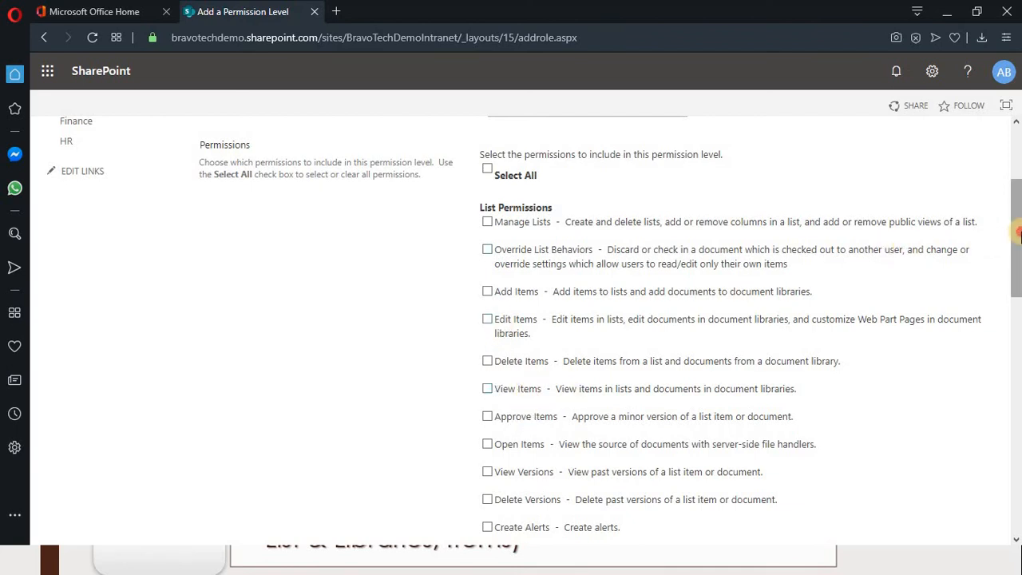
left_click_drag(1019, 236, 1019, 503)
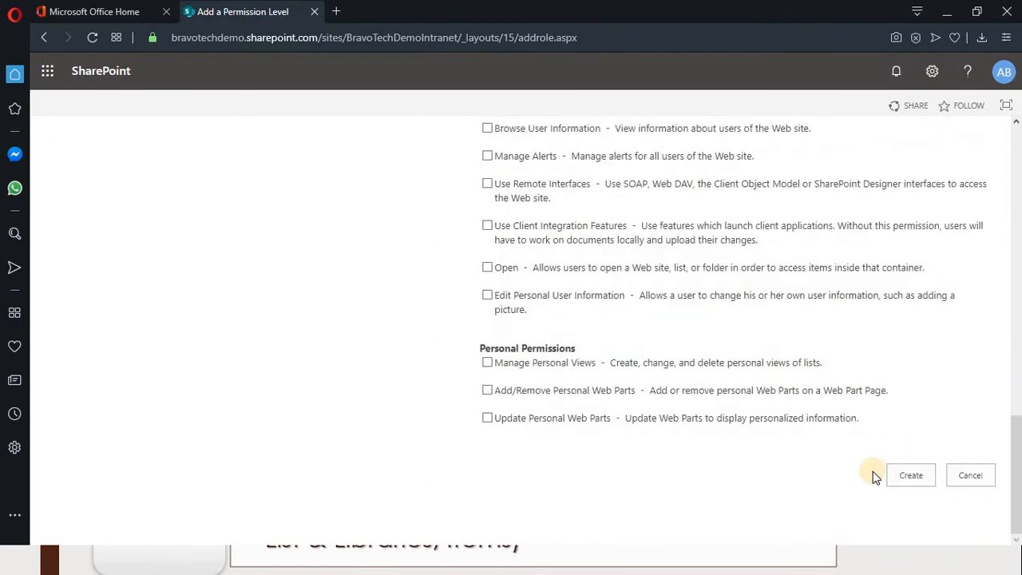
left_click(971, 477)
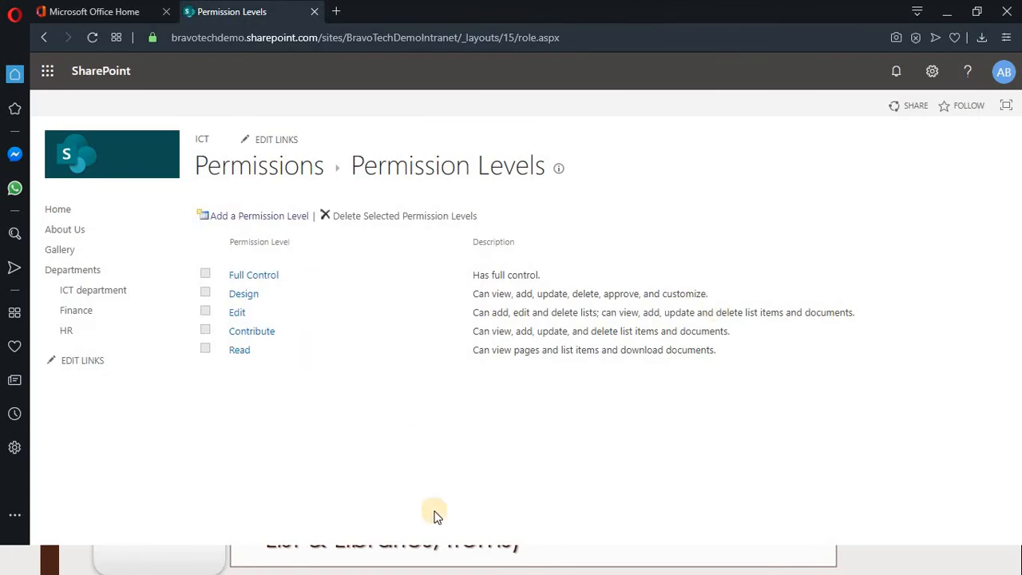
Review the Key Areas slide in PowerPoint again and switch back to the parent site's permission levels in Opera.
left_click(402, 555)
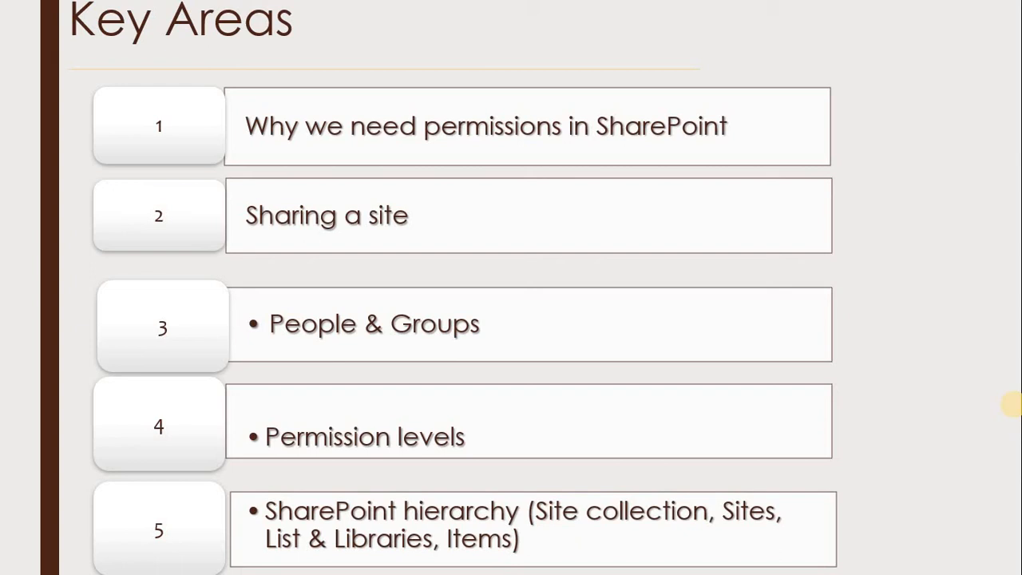
key("super")
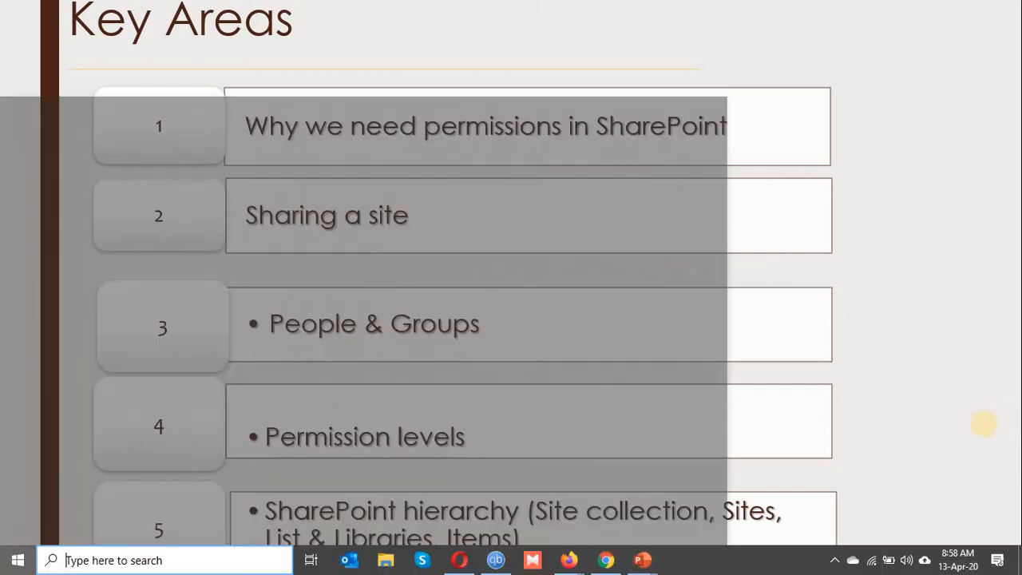
left_click(460, 561)
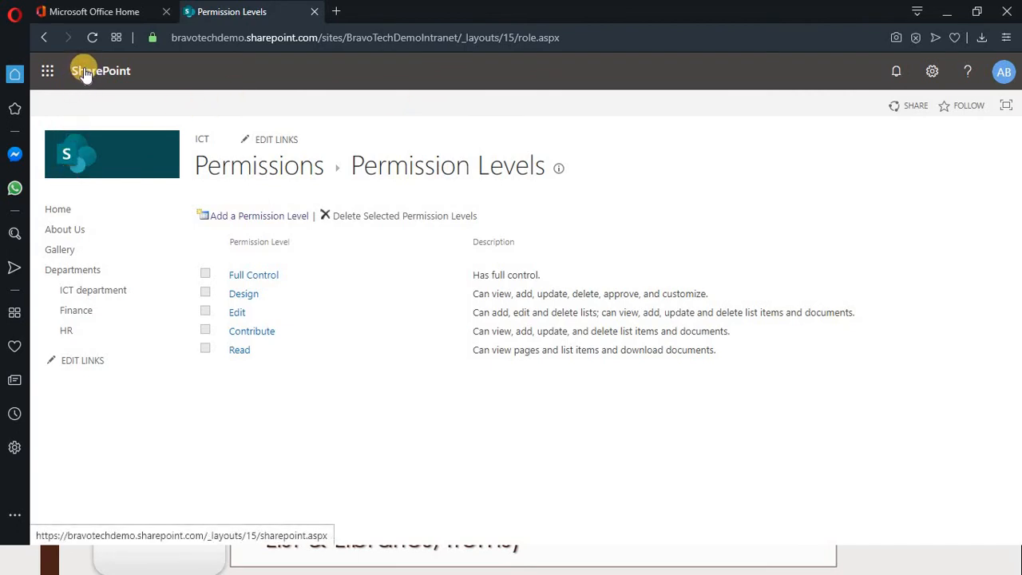
Return from the parent site's permission levels to the BravoTech Demo Intranet home page.
left_click(44, 39)
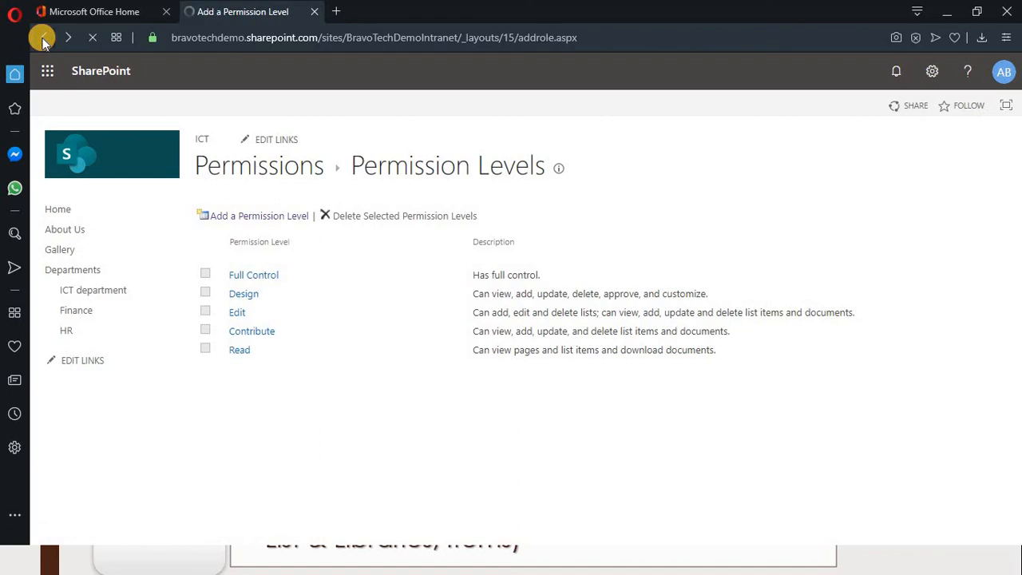
left_click(44, 39)
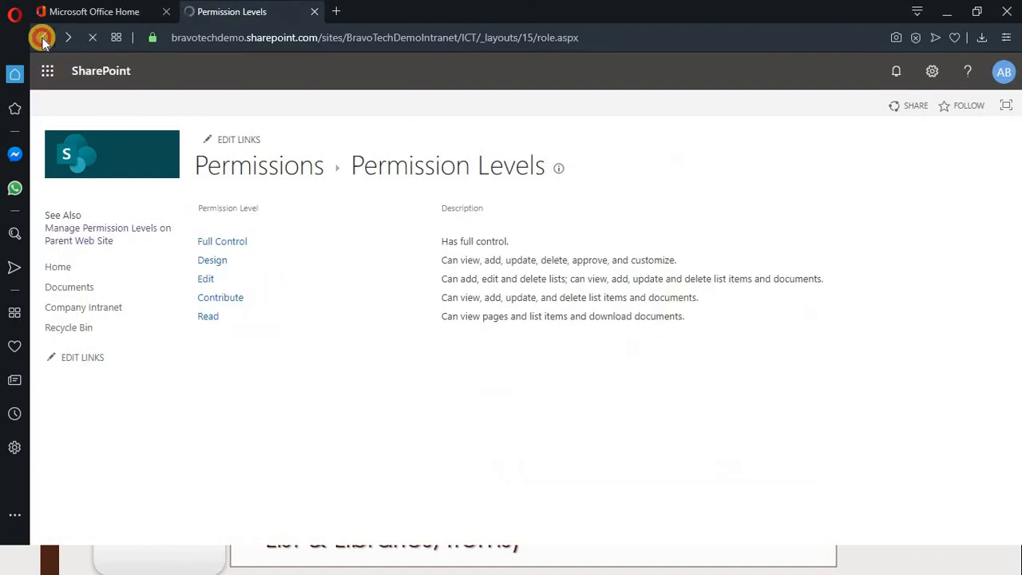
left_click(44, 39)
left_click(44, 39)
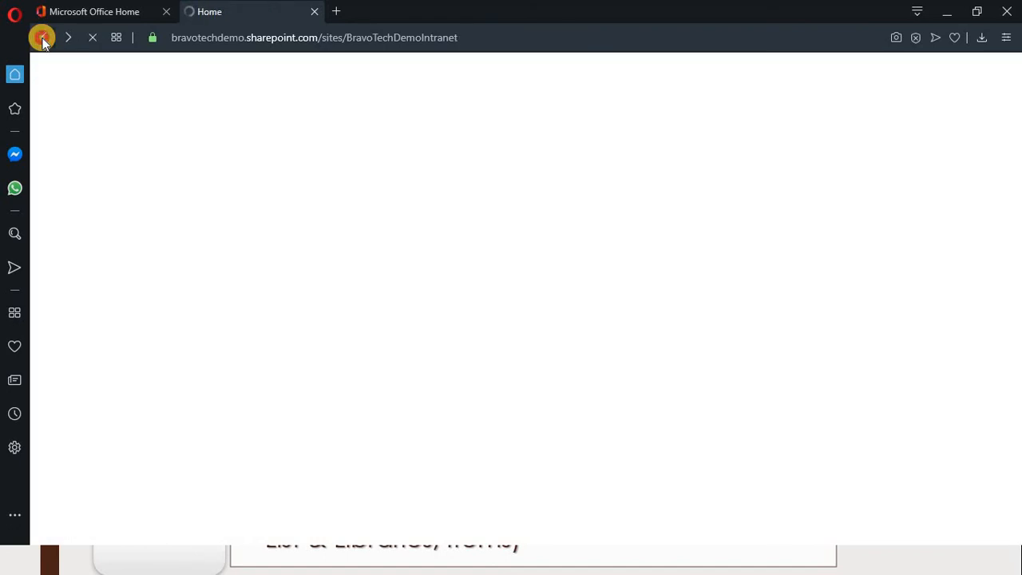
left_click(44, 39)
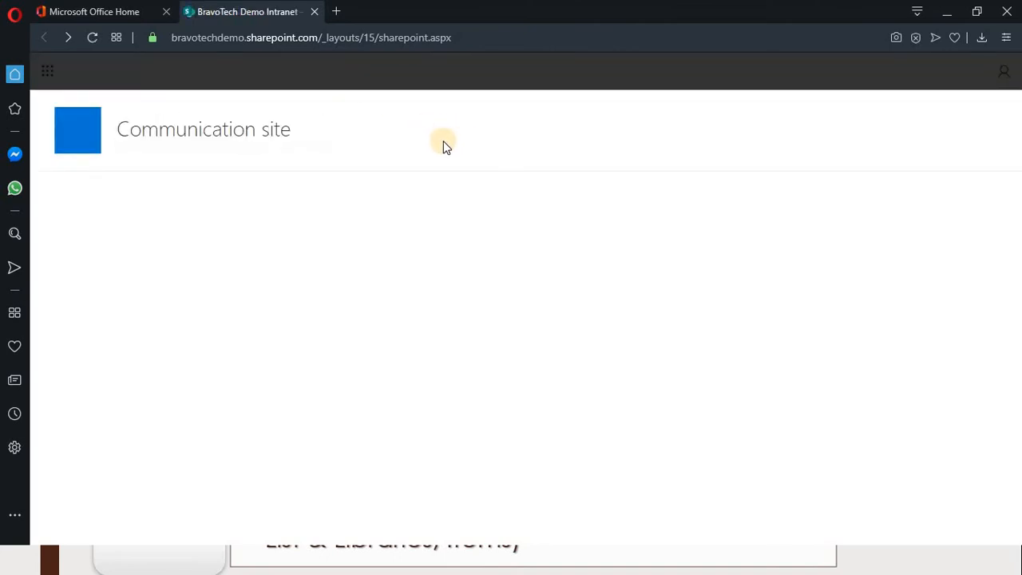
left_click(69, 37)
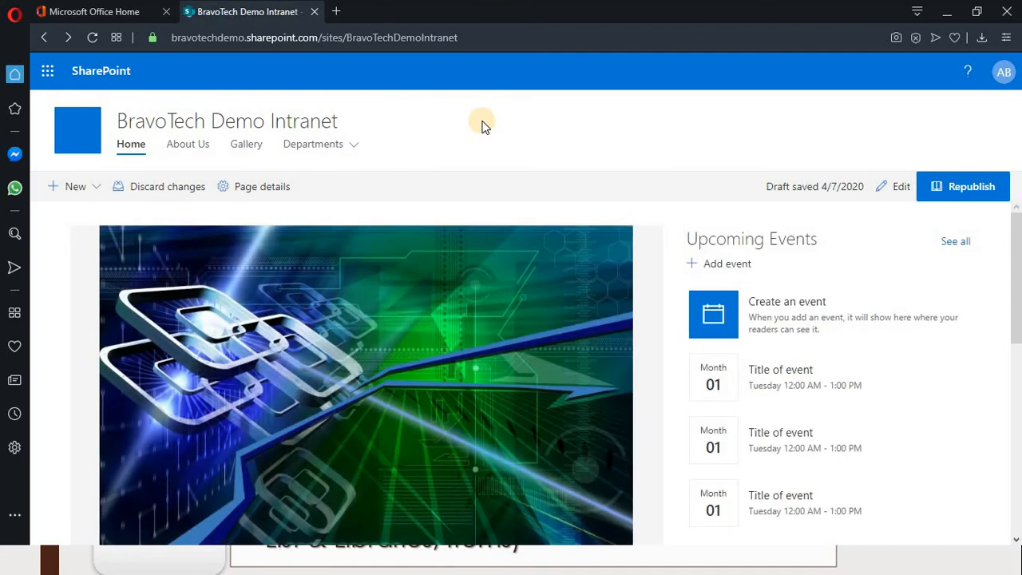
View the department links listed under Departments in the intranet's navigation, and close the list again.
left_click(353, 145)
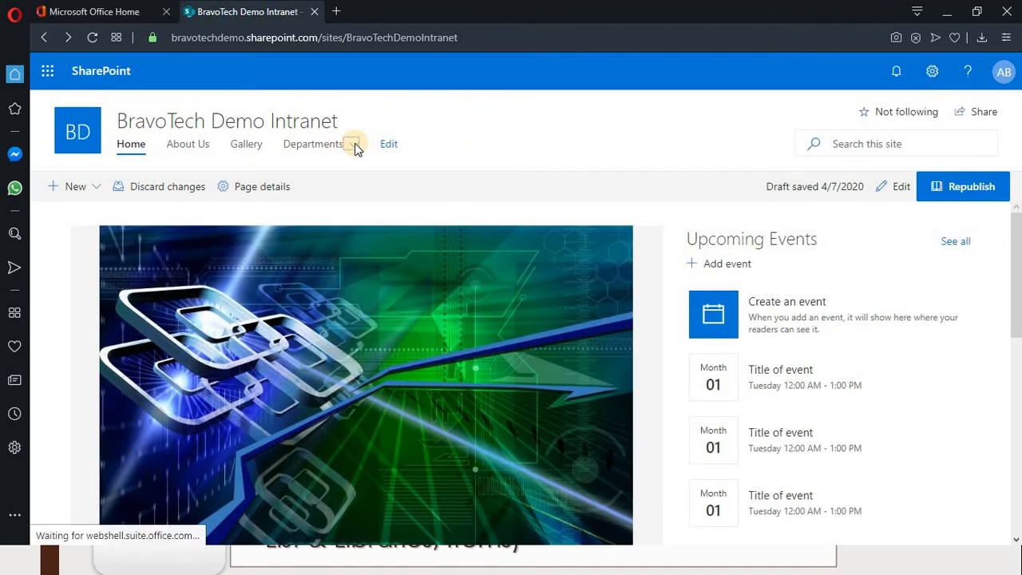
left_click(430, 97)
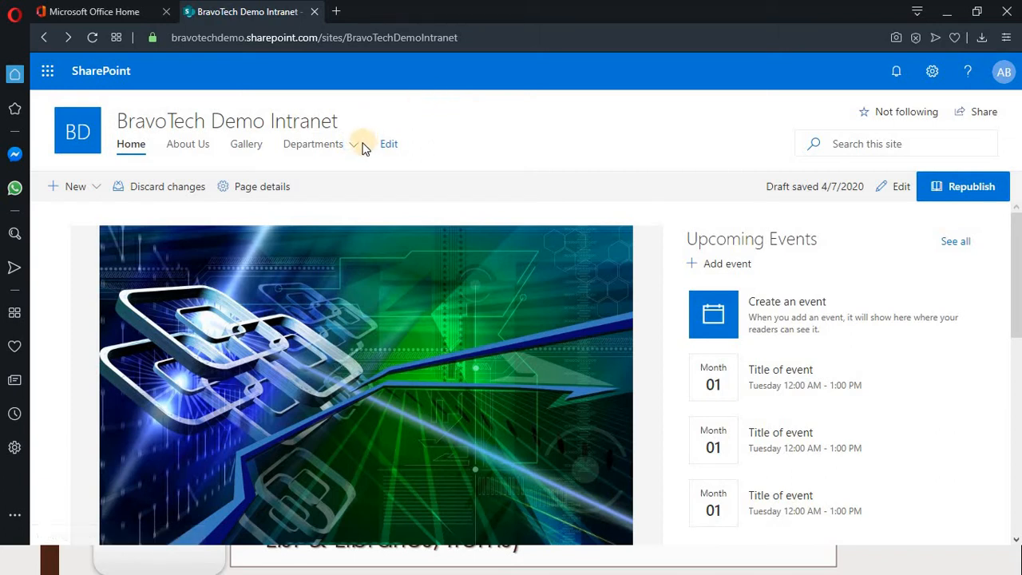
left_click(352, 145)
left_click(352, 145)
left_click(353, 145)
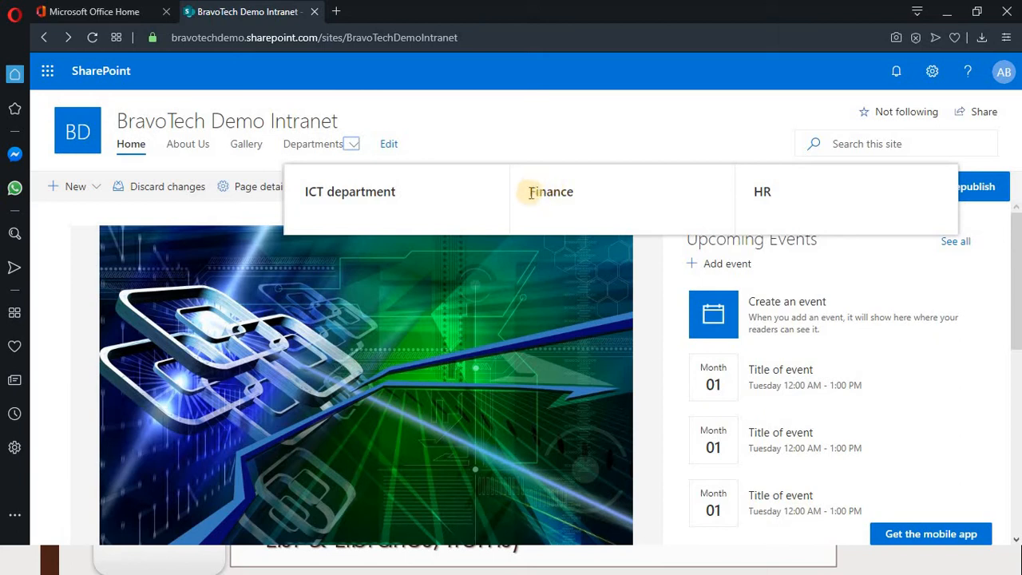
left_click(481, 113)
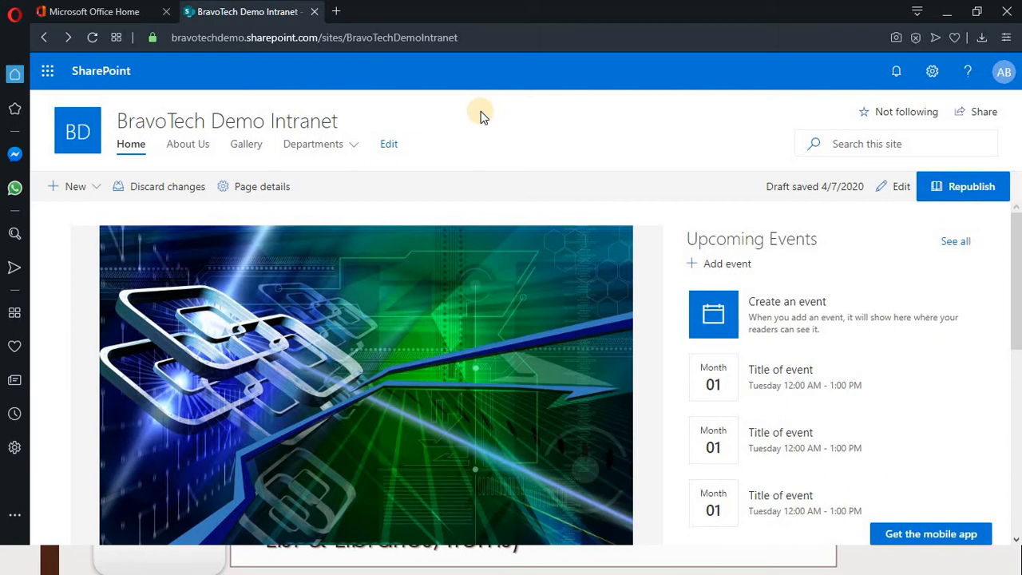
Open the BravoTech Demo Intranet's site contents and show its subsites.
left_click(934, 72)
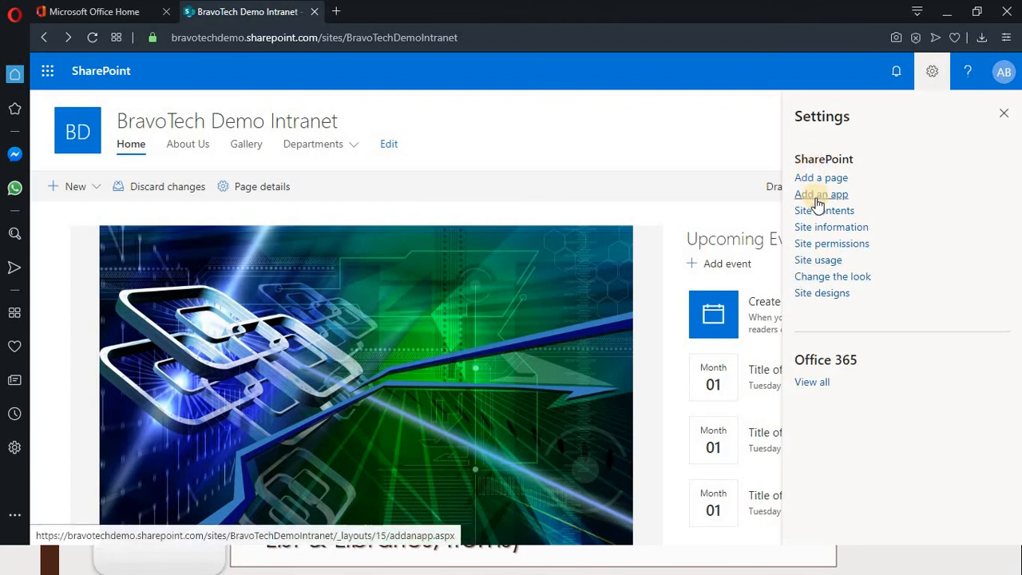
left_click(812, 210)
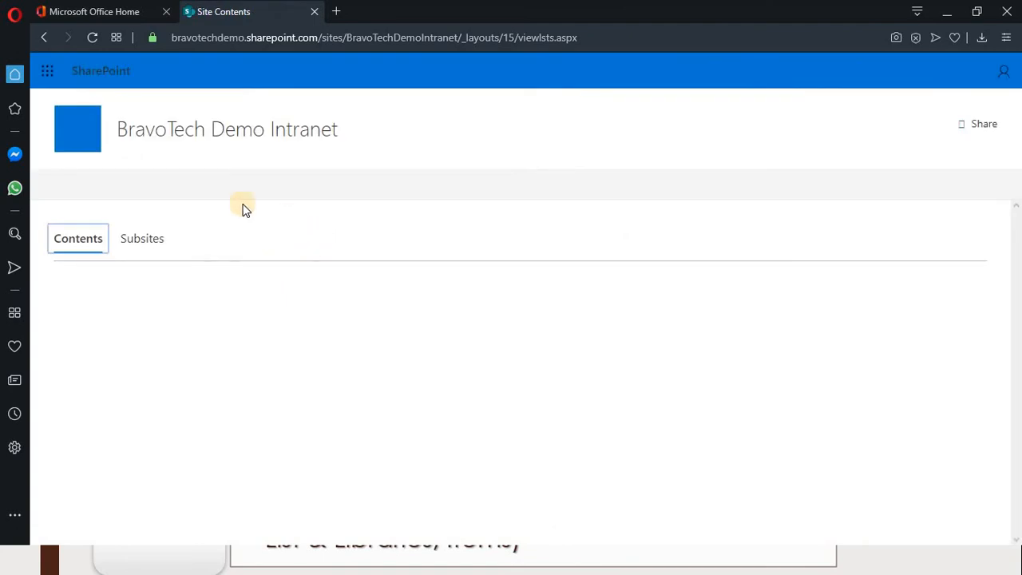
left_click(148, 241)
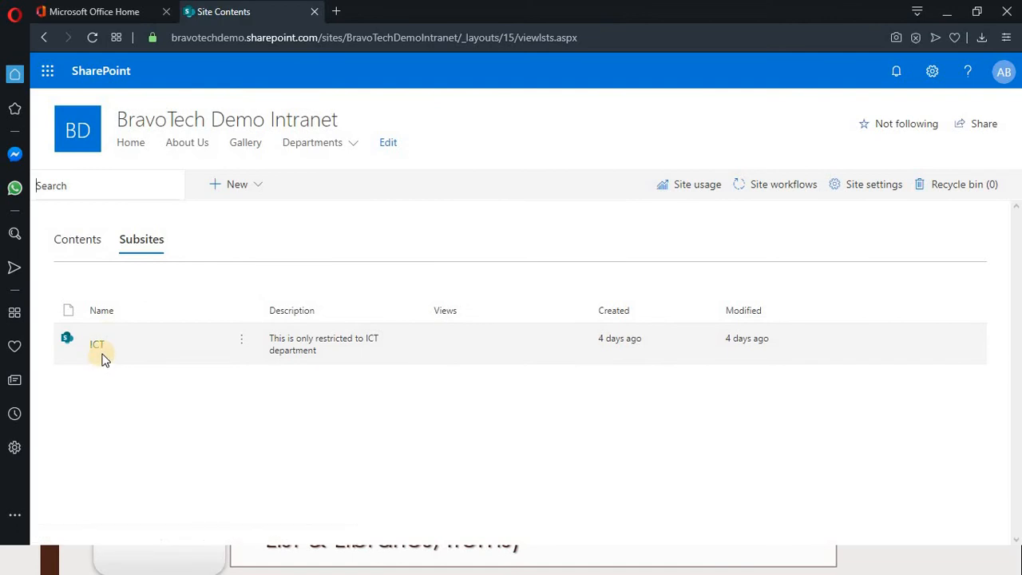
Start a new subsite titled Finance with the description "This site is restricted to finance department" and the URL name finance.
left_click(254, 191)
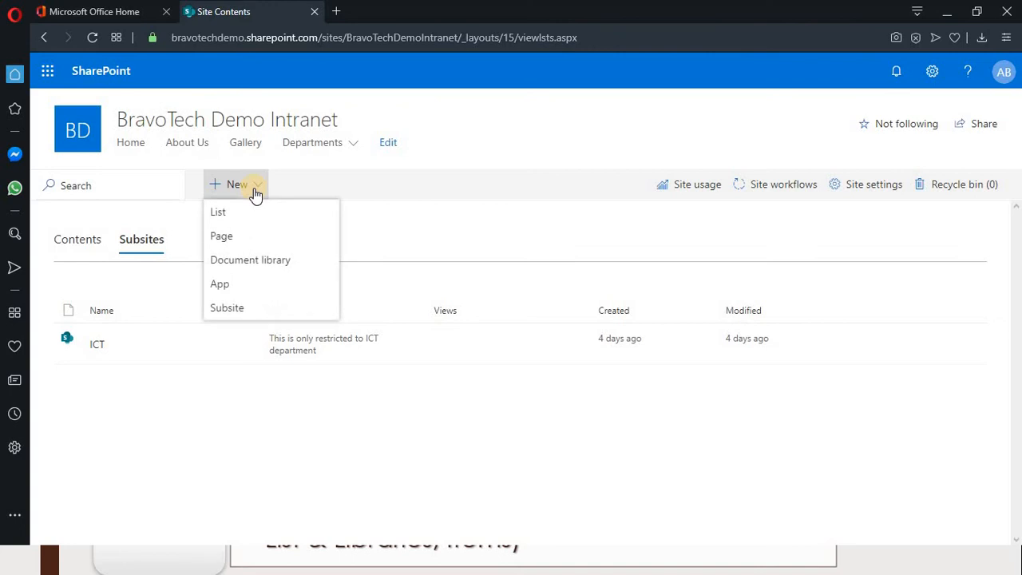
left_click(240, 308)
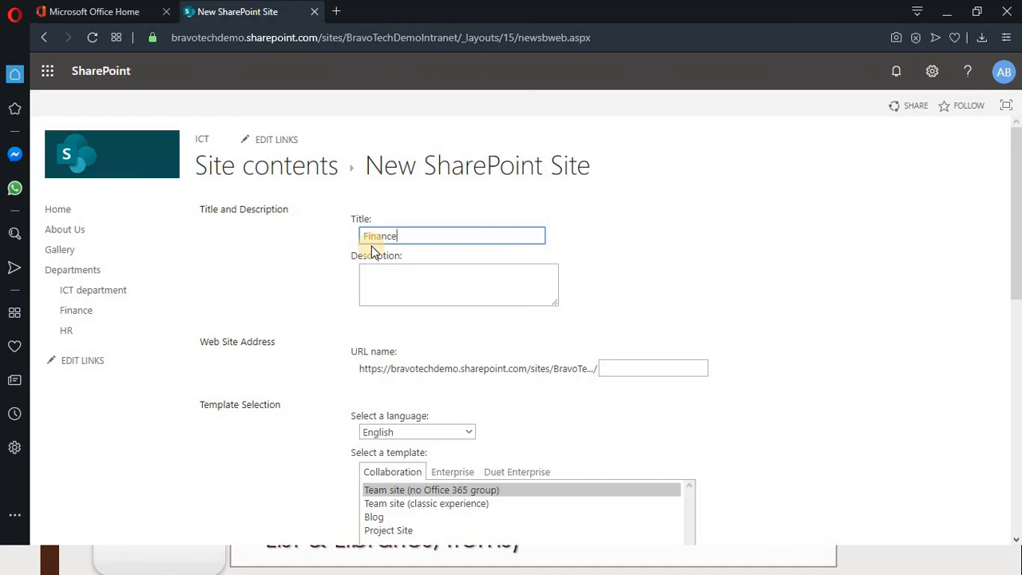
left_click(383, 275)
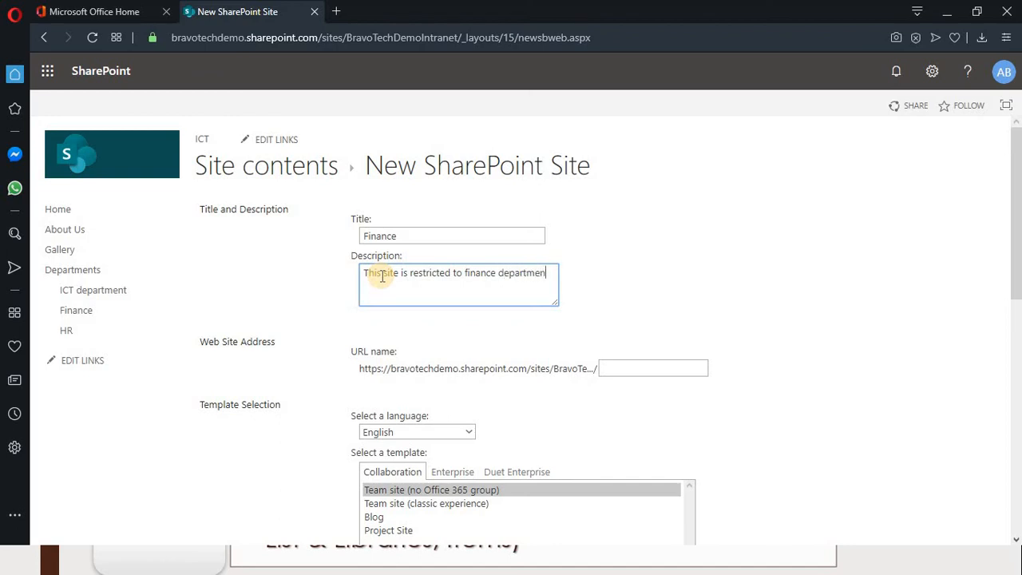
left_click(617, 364)
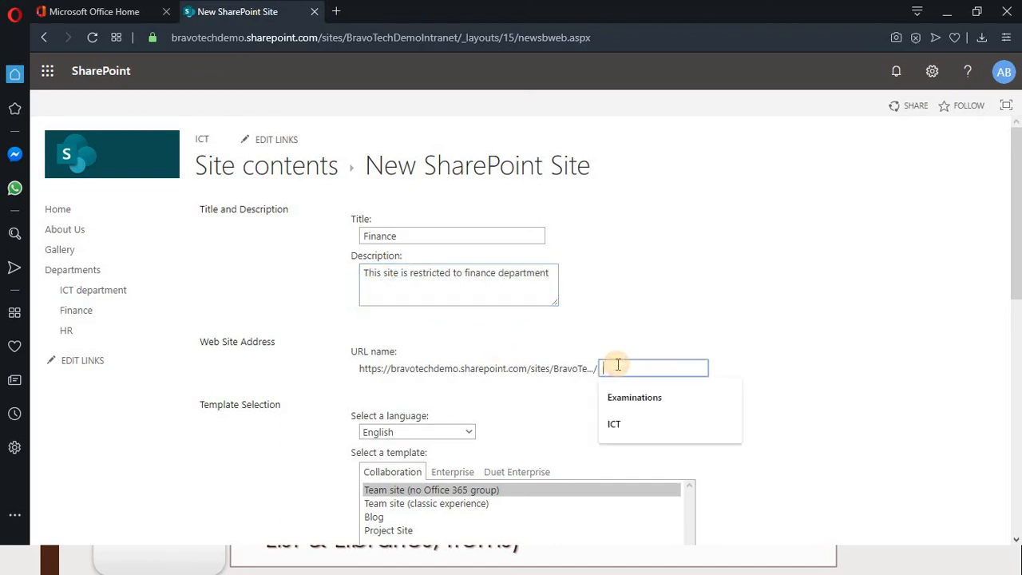
type("finance")
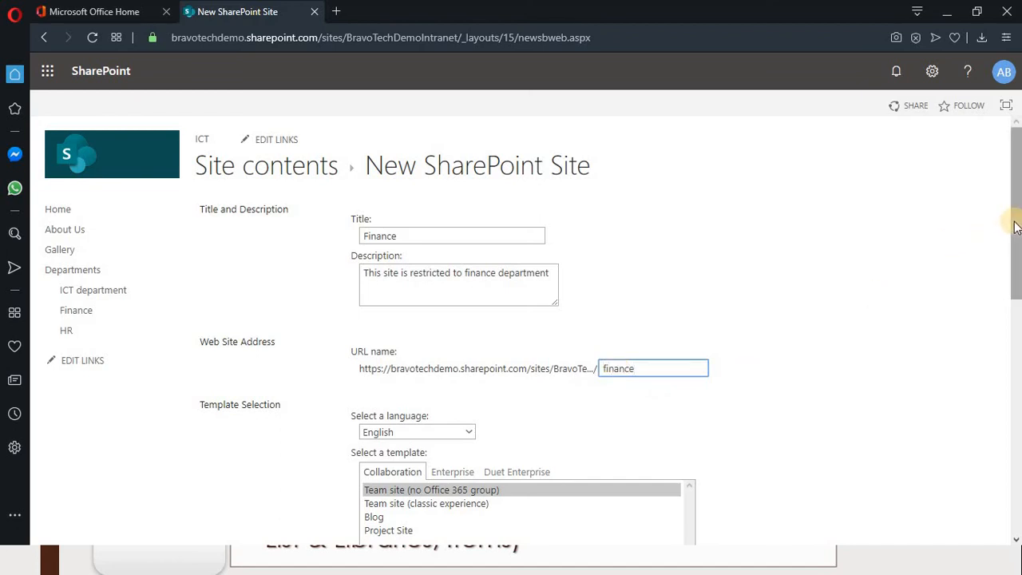
Give the Finance subsite unique permissions, have it use the parent site's top link bar, and create it.
left_click_drag(1015, 215, 1014, 409)
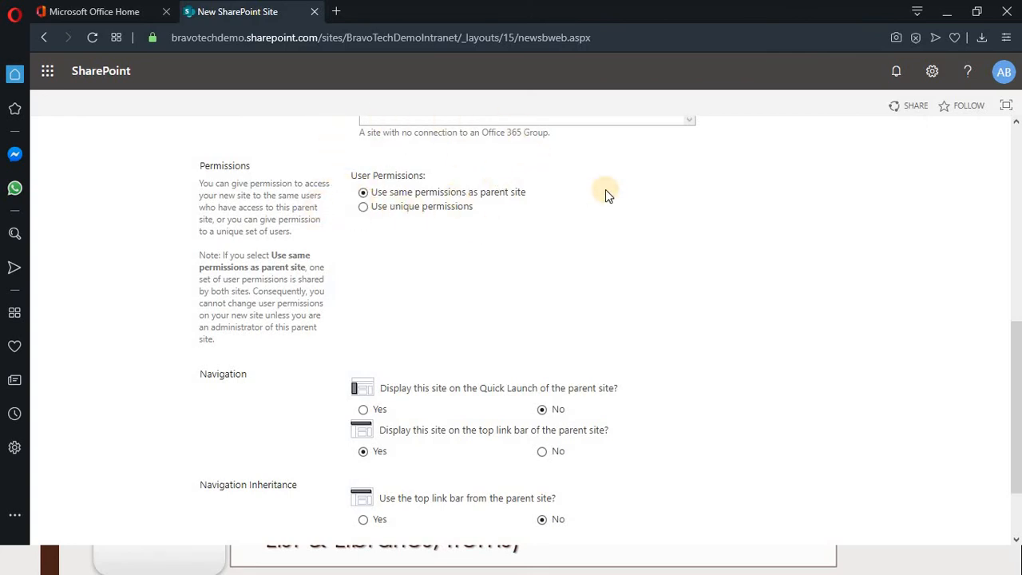
left_click(366, 206)
scroll(572, 461, "down", 2)
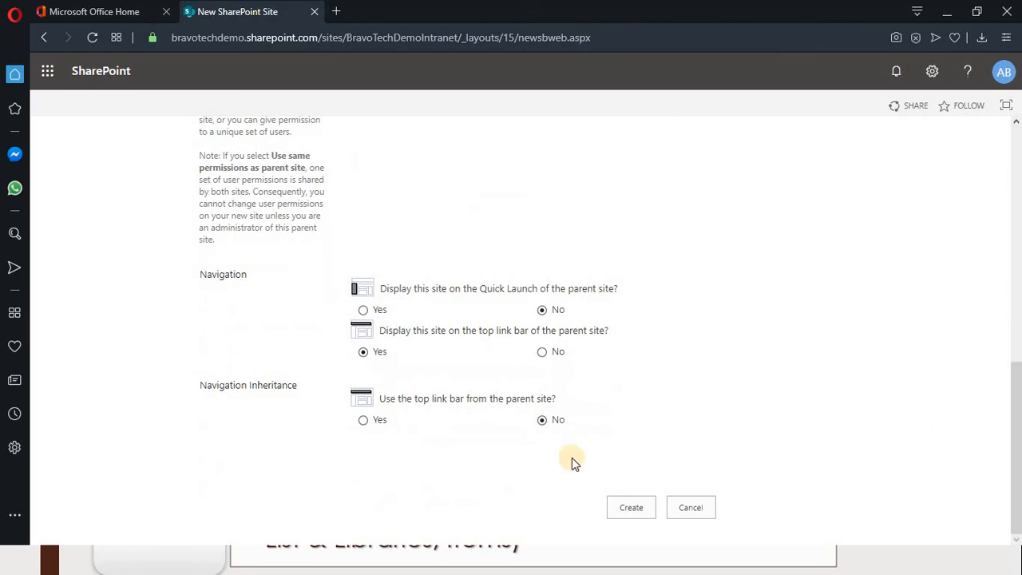
left_click(363, 420)
left_click(637, 511)
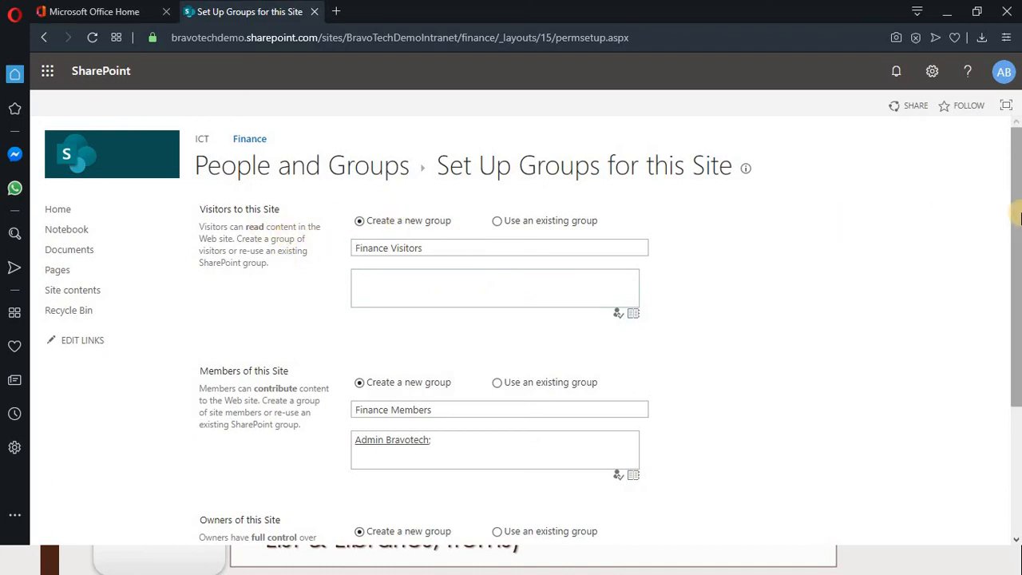
Examine the group names, user boxes and access descriptions for the Finance site's visitors, members and owners.
mouse_move(1019, 216)
left_mouse_down()
mouse_move(1019, 263)
mouse_move(1016, 163)
mouse_move(1017, 321)
mouse_move(1005, 208)
left_mouse_up()
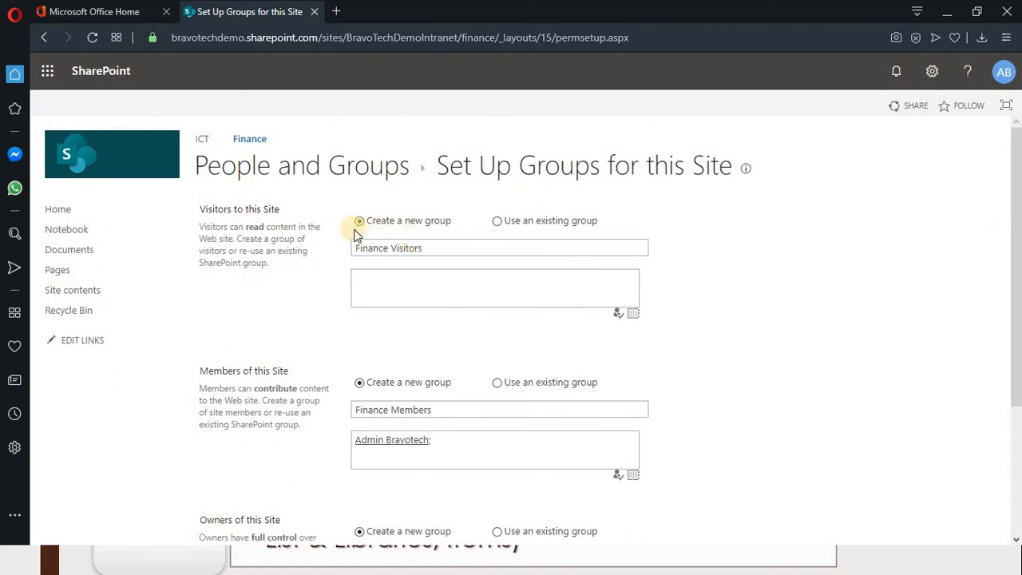
left_click(427, 248)
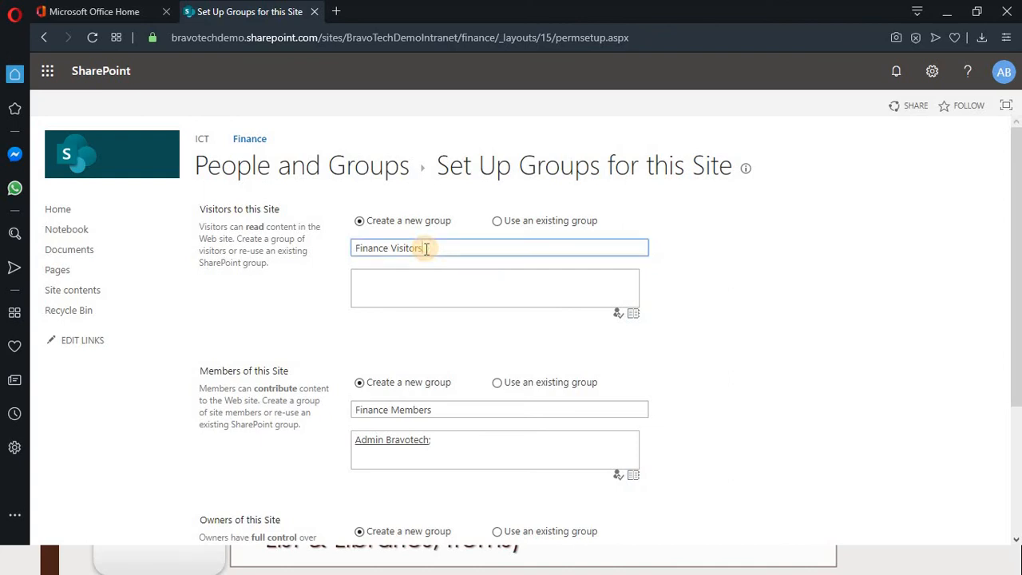
left_click(390, 276)
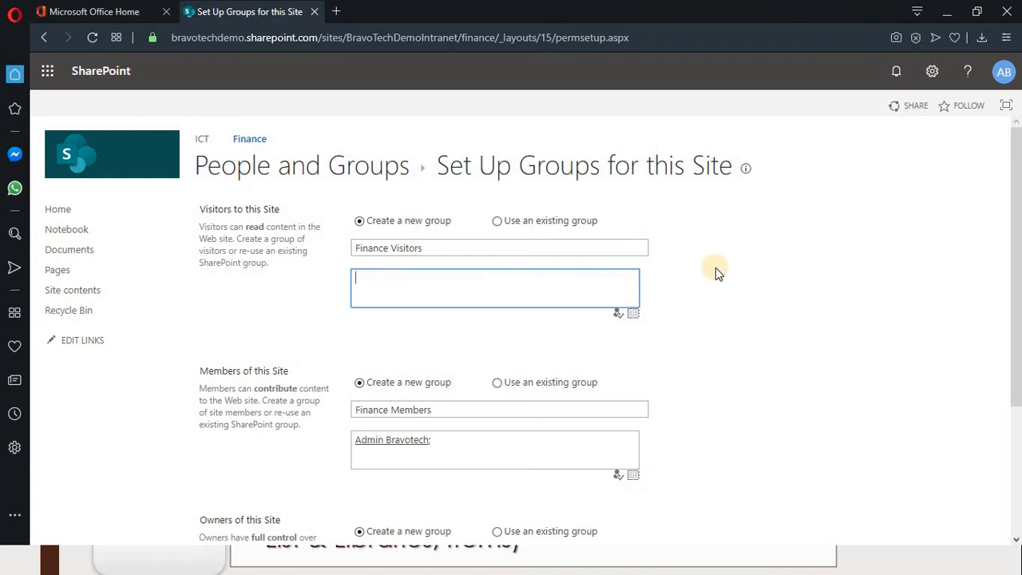
left_click(748, 273)
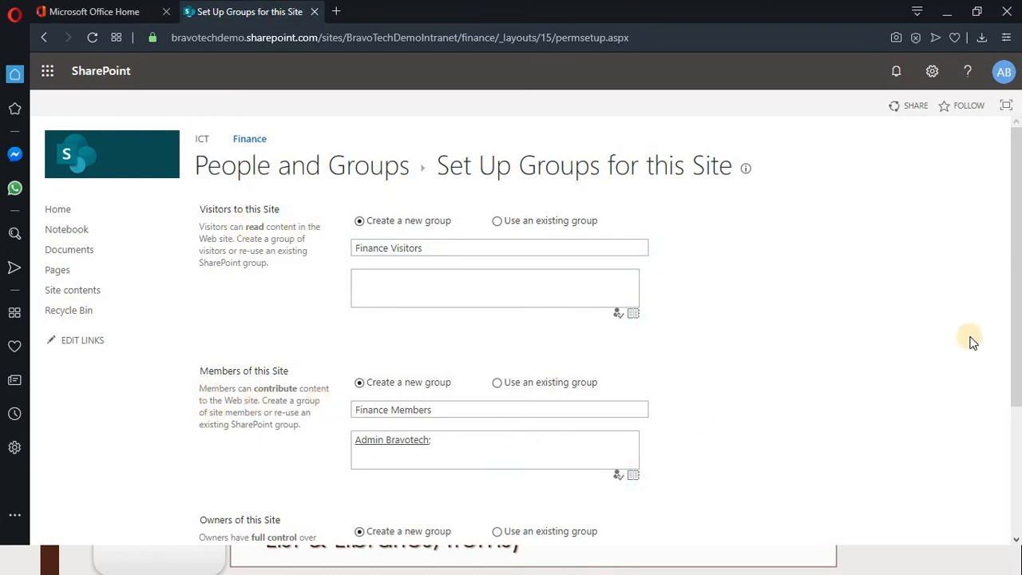
scroll(1017, 264, "down", 2)
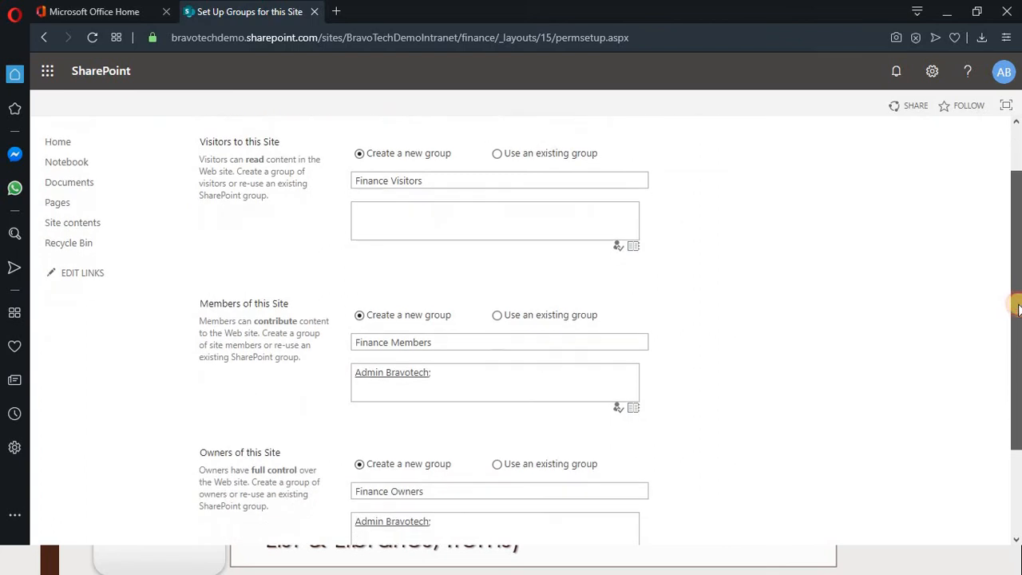
scroll(1016, 257, "up", 2)
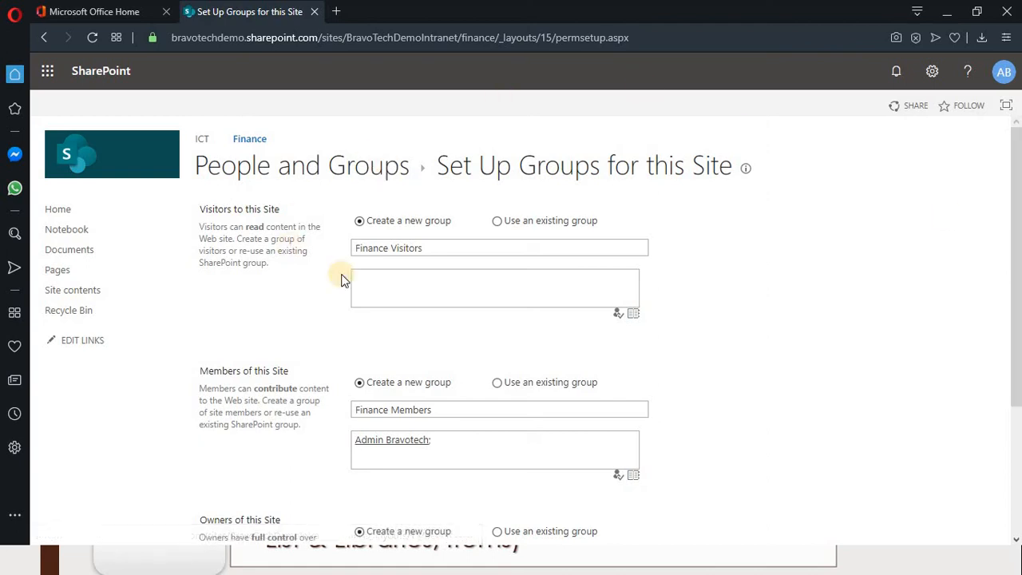
left_click(405, 292)
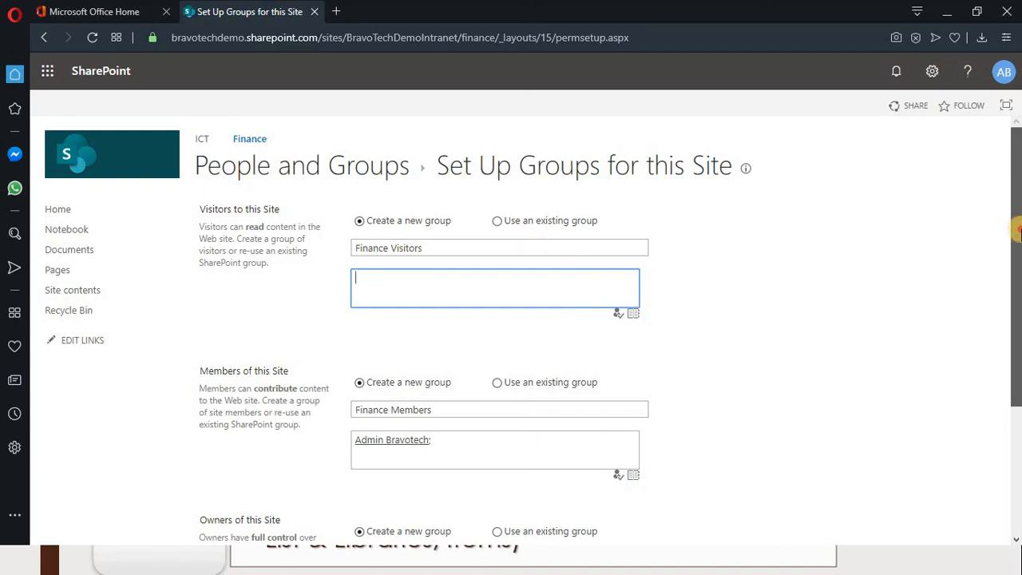
left_click_drag(1017, 209, 1018, 281)
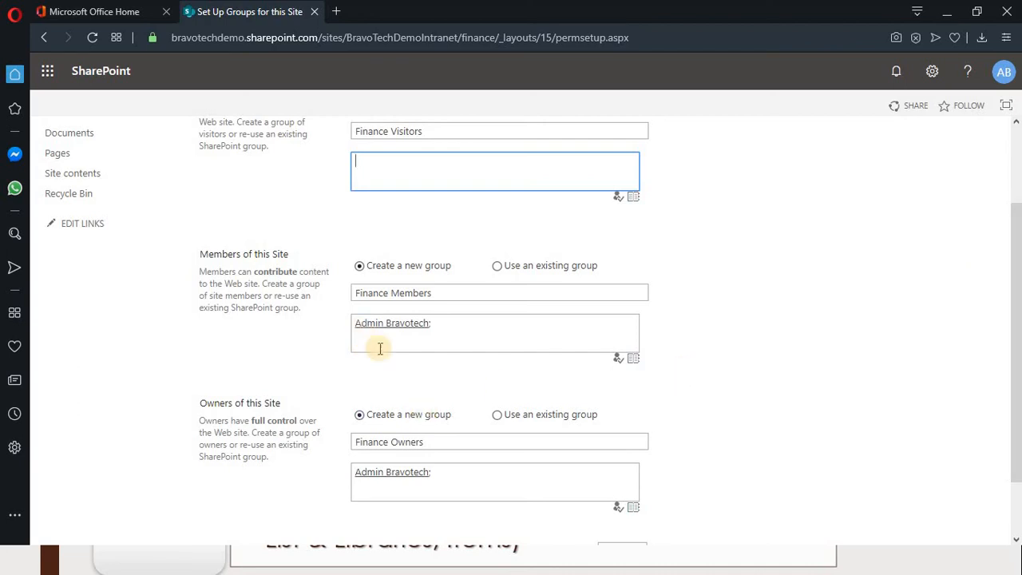
left_click_drag(1014, 319, 933, 413)
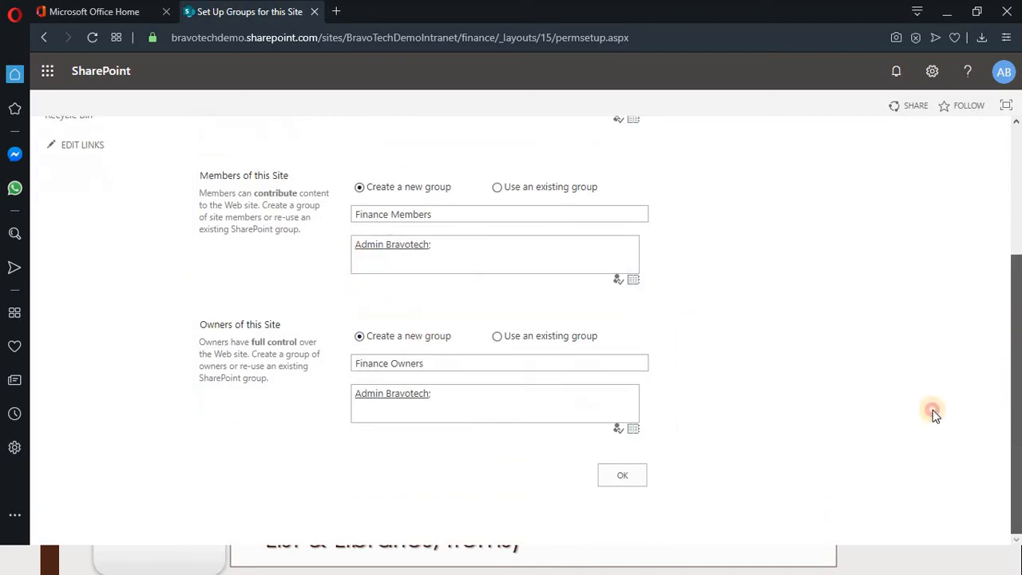
left_click(467, 389)
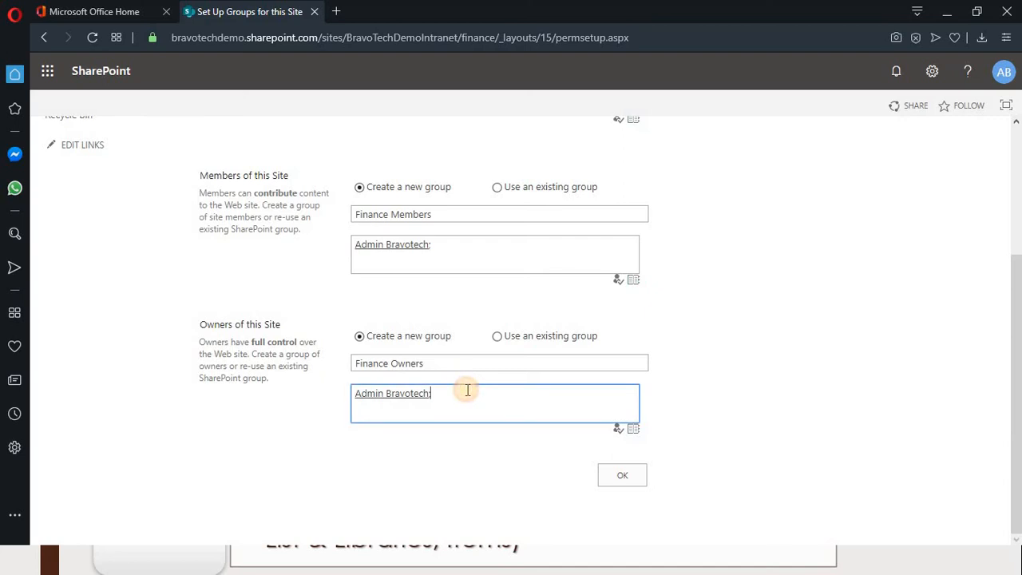
left_click(1009, 162)
scroll(929, 266, "down", 1)
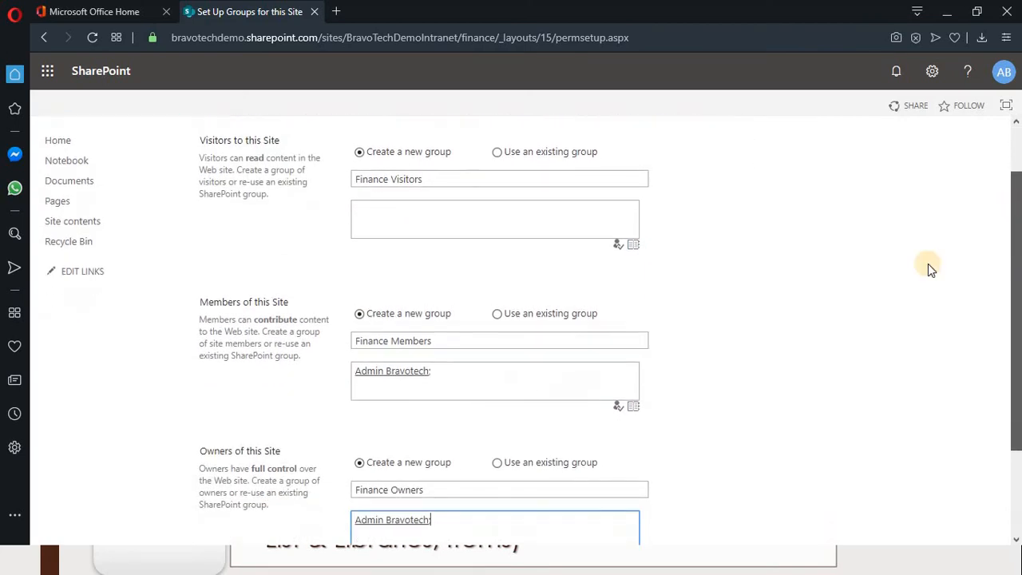
Check the names in the Finance Members group and browse All Users in its people picker, closing it without adding anyone.
left_click(460, 370)
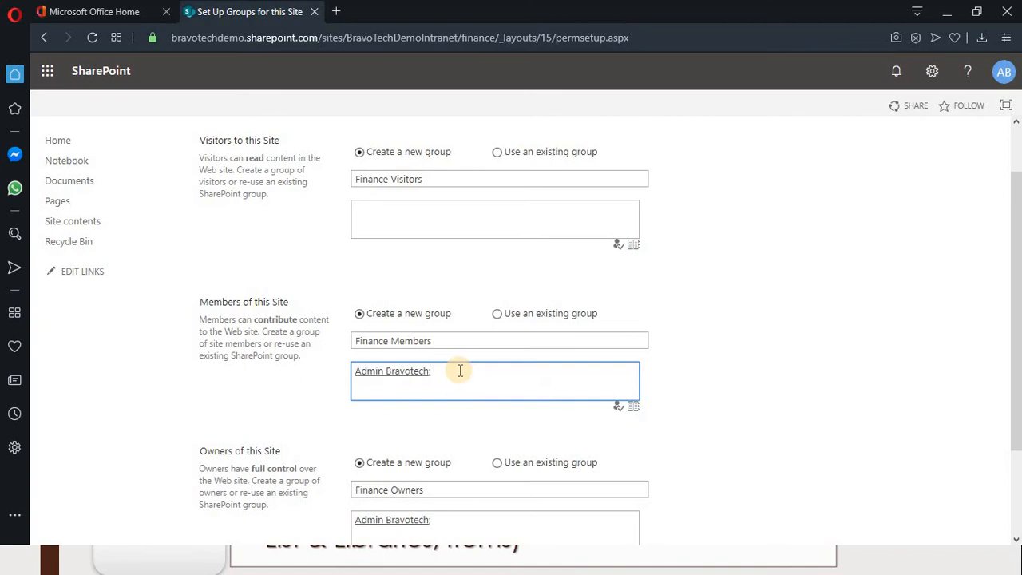
left_click(617, 407)
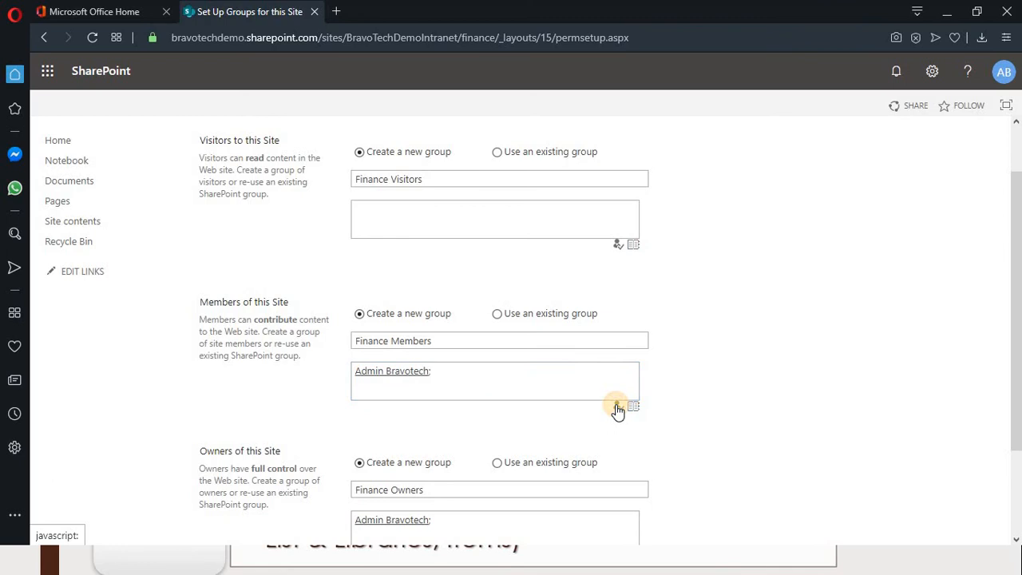
left_click(634, 406)
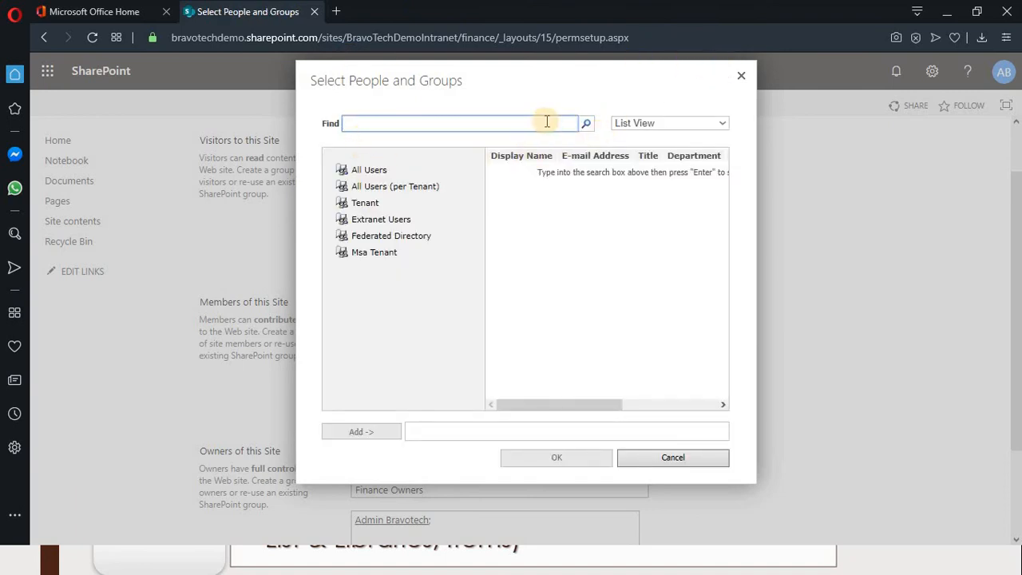
left_click(547, 121)
left_click(353, 171)
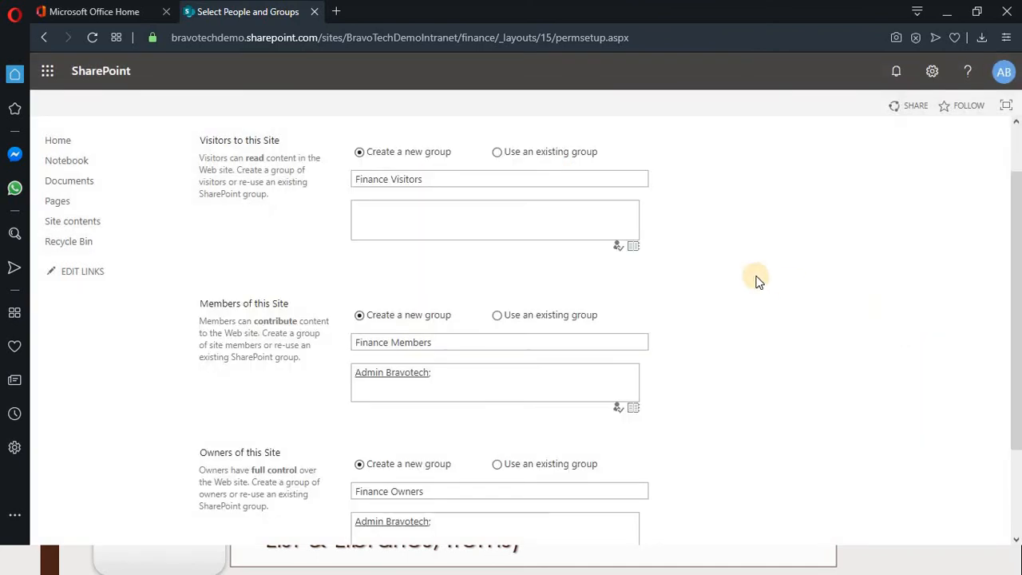
Check the Finance Members people picker without adding anyone, and review the visitors, members and owners group setup.
left_click(634, 408)
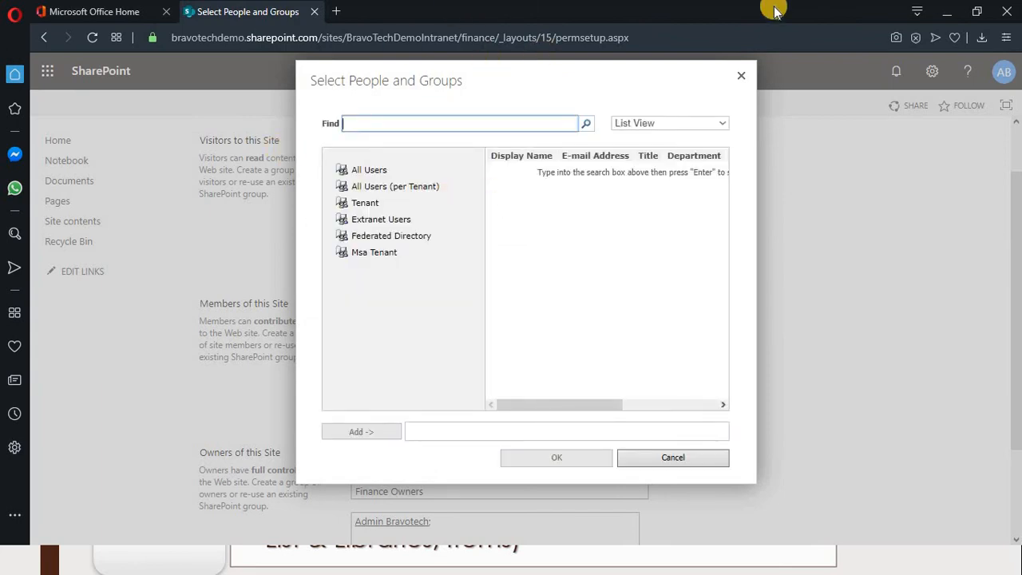
left_click(743, 75)
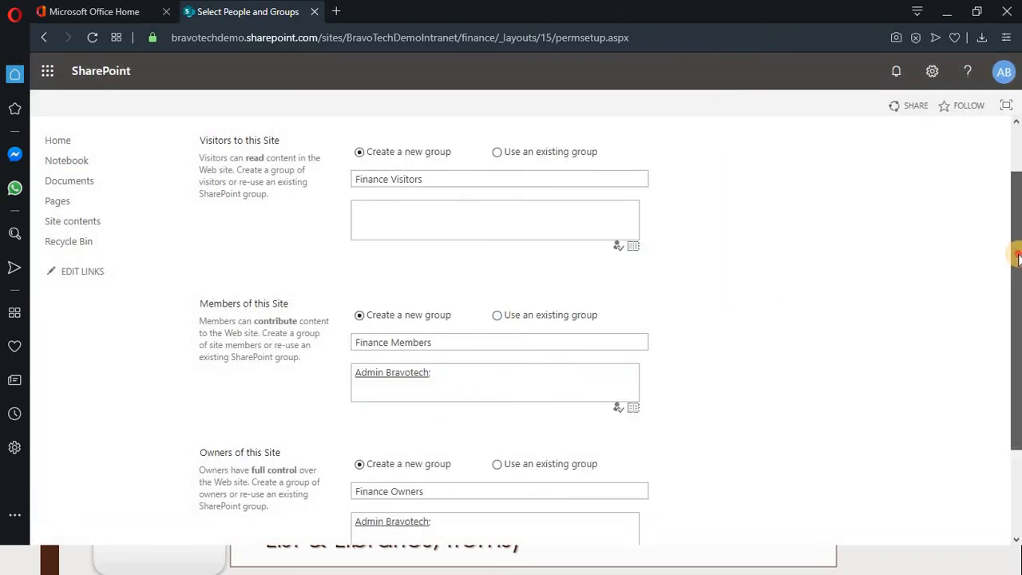
left_click_drag(1018, 257, 1017, 263)
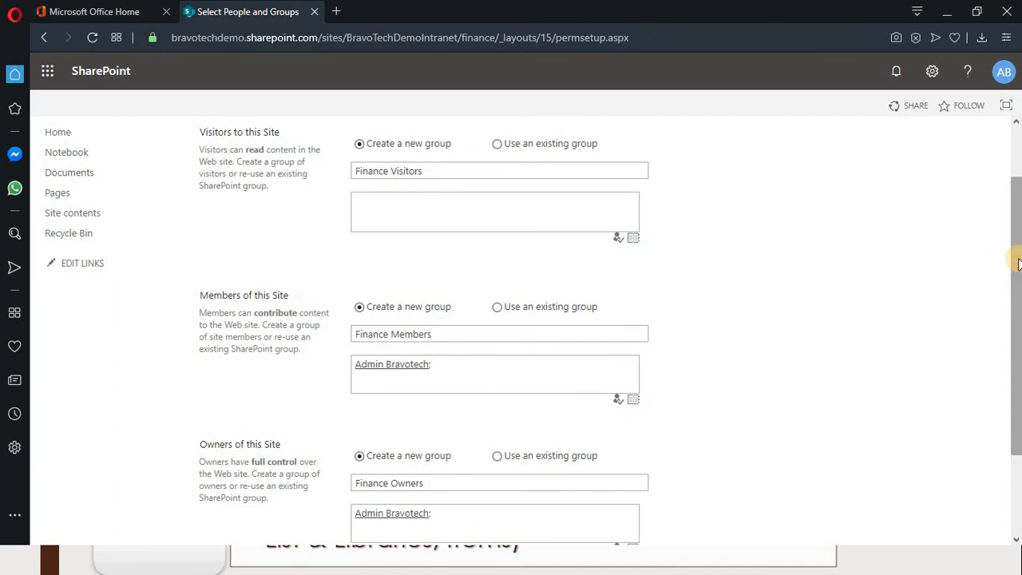
left_click_drag(1017, 261, 1018, 372)
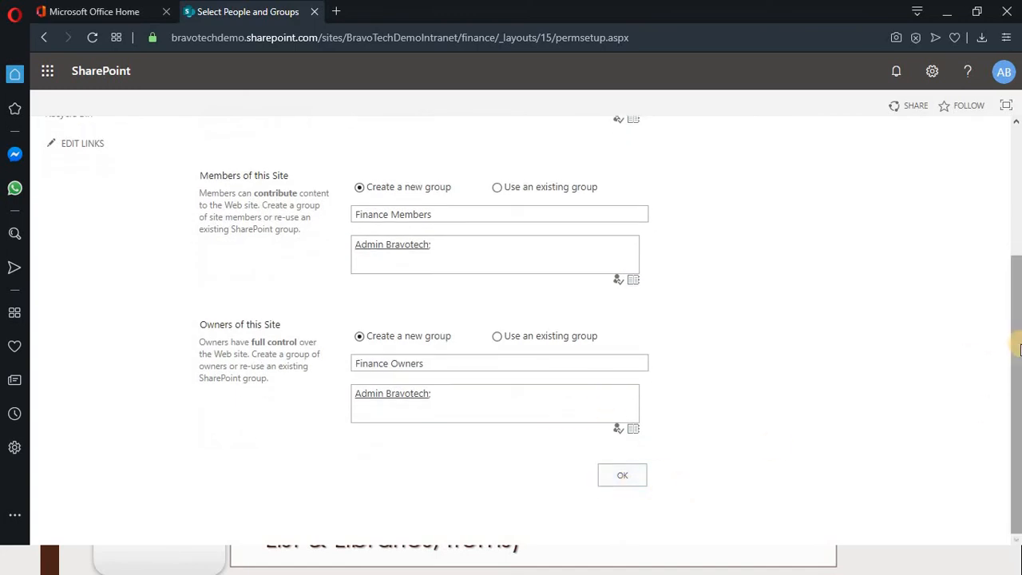
scroll(997, 337, "up", 5)
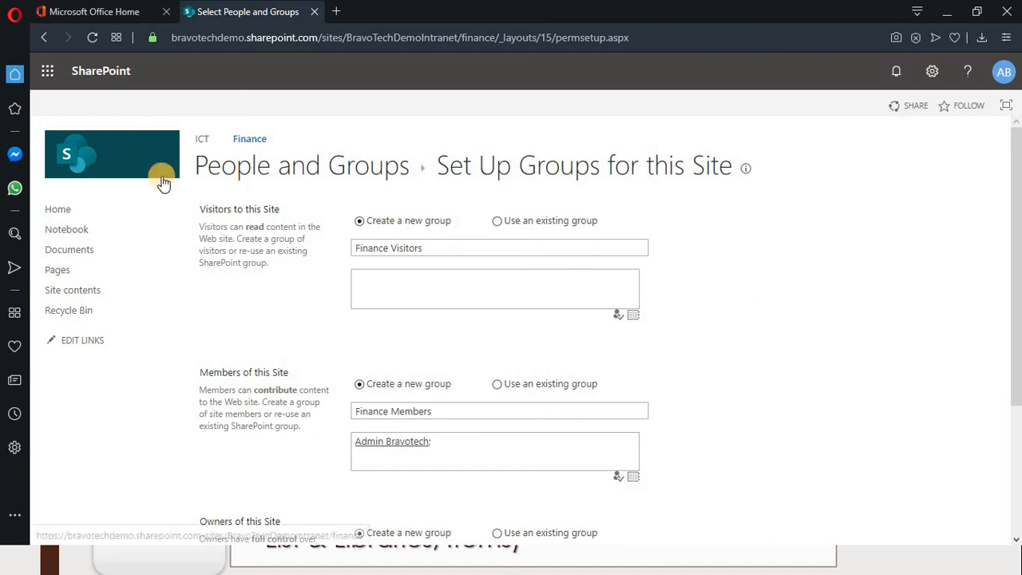
Leave the Finance group setup, close the intranet site's permissions page, and return to the ICT site's home page.
left_click(40, 37)
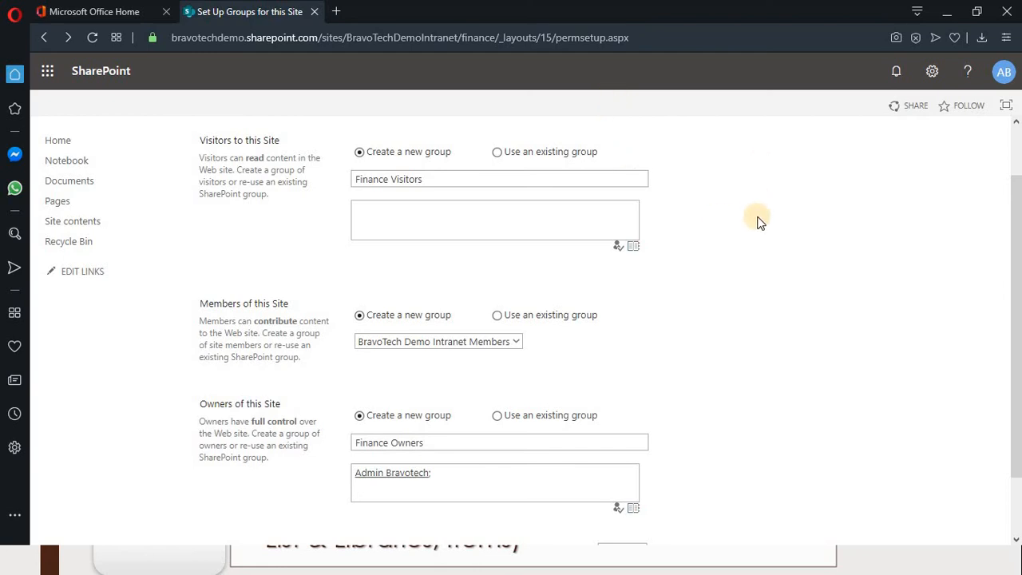
left_click(39, 71)
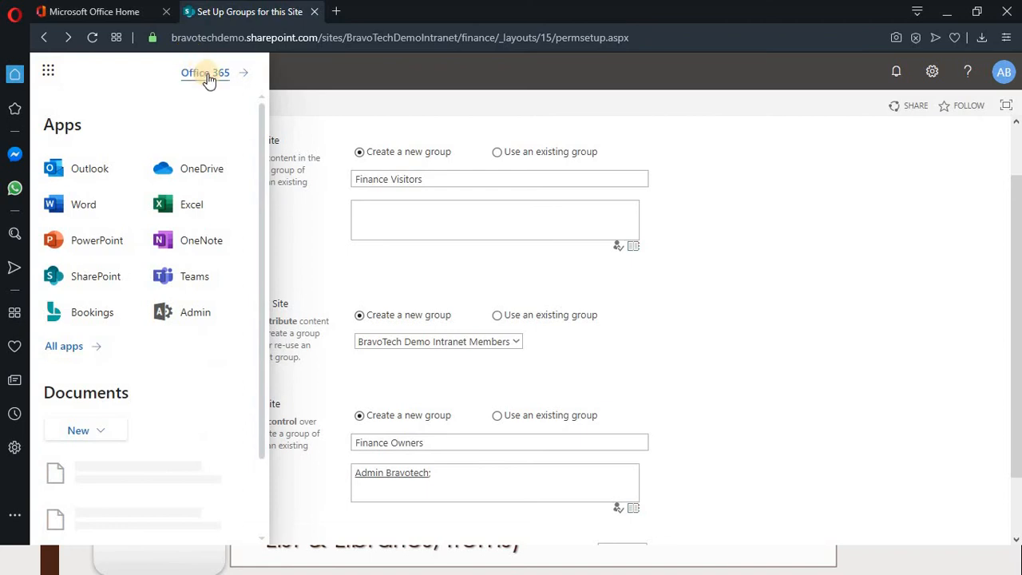
left_click(207, 75)
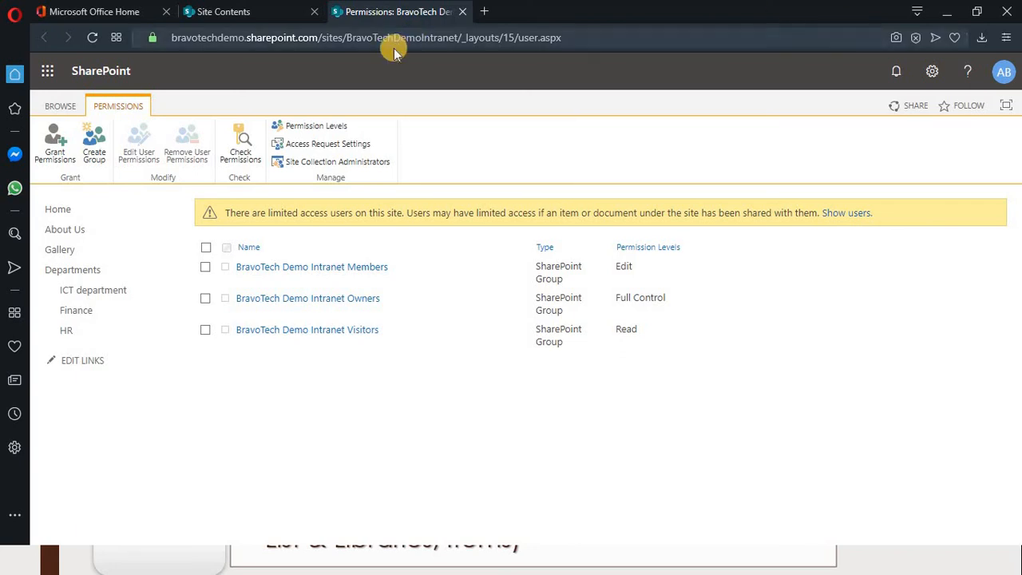
left_click(466, 12)
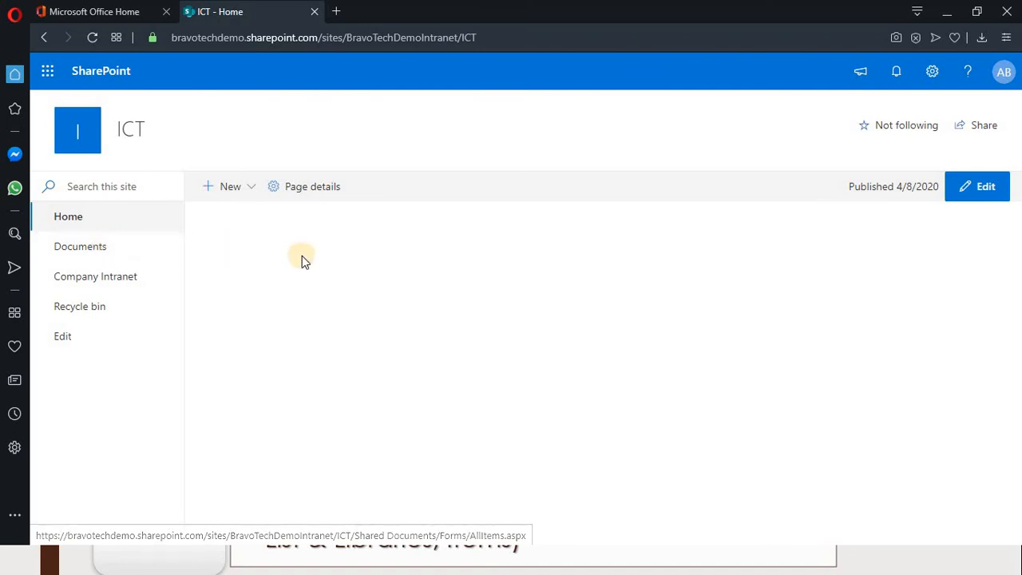
Open the permissions of the ICT site's Documents library and stop inheriting permissions from the parent site.
left_click(103, 249)
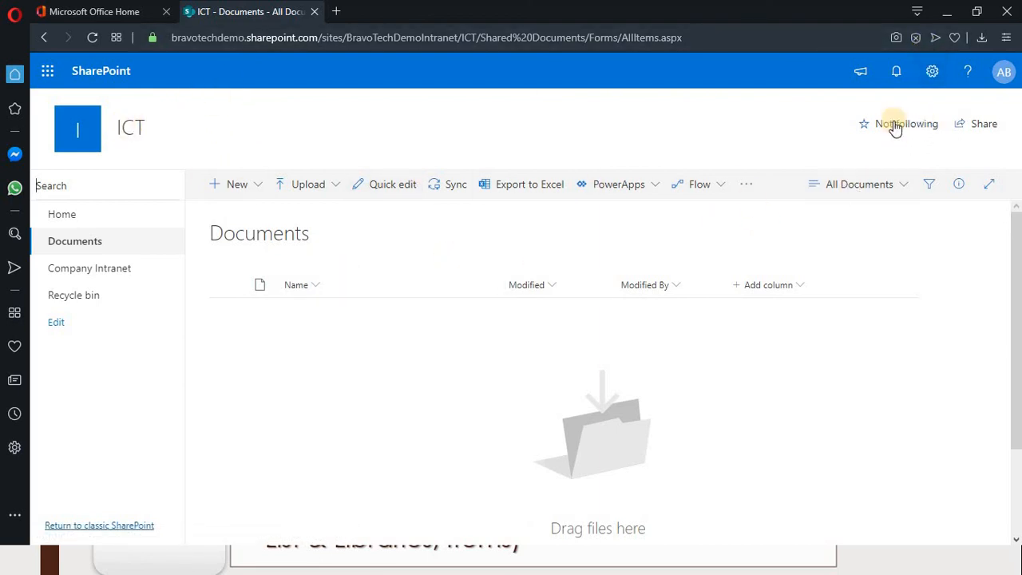
left_click(934, 73)
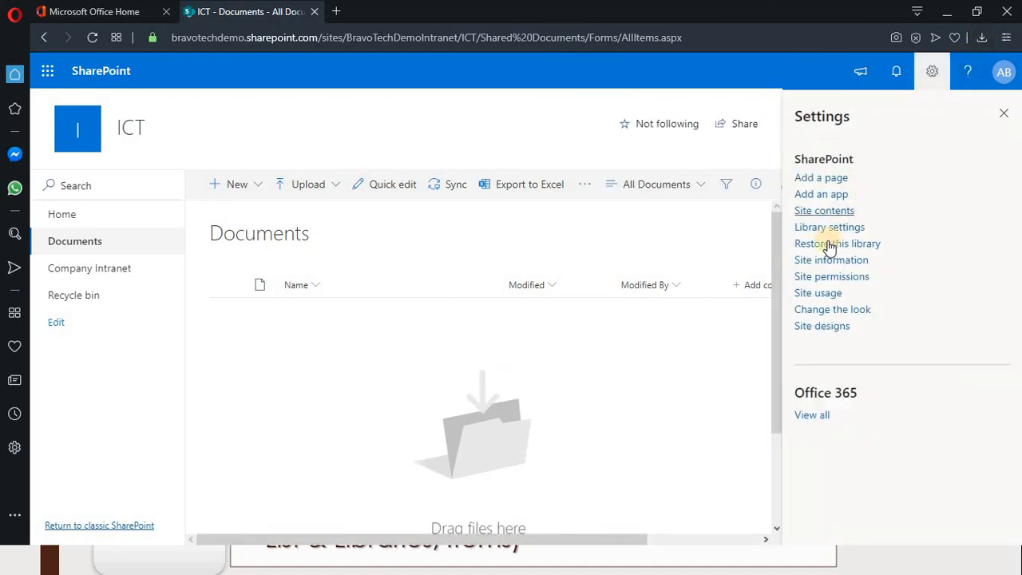
left_click(829, 229)
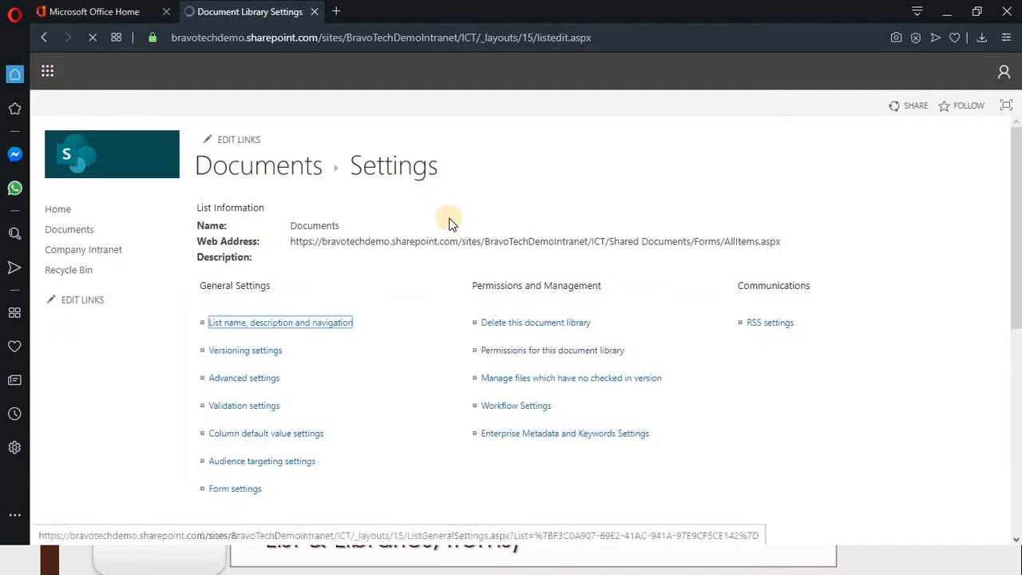
left_click(511, 351)
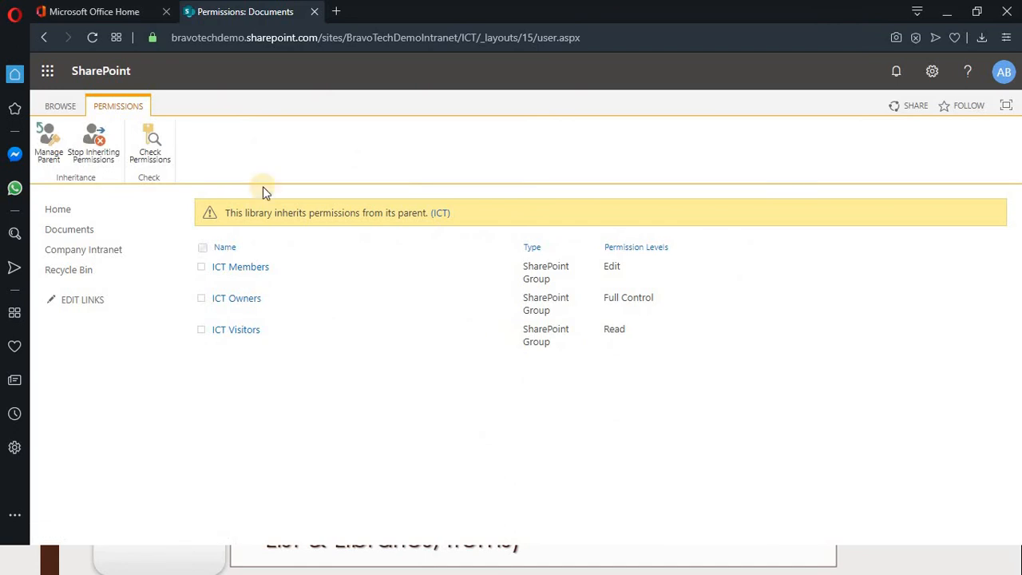
left_click(99, 156)
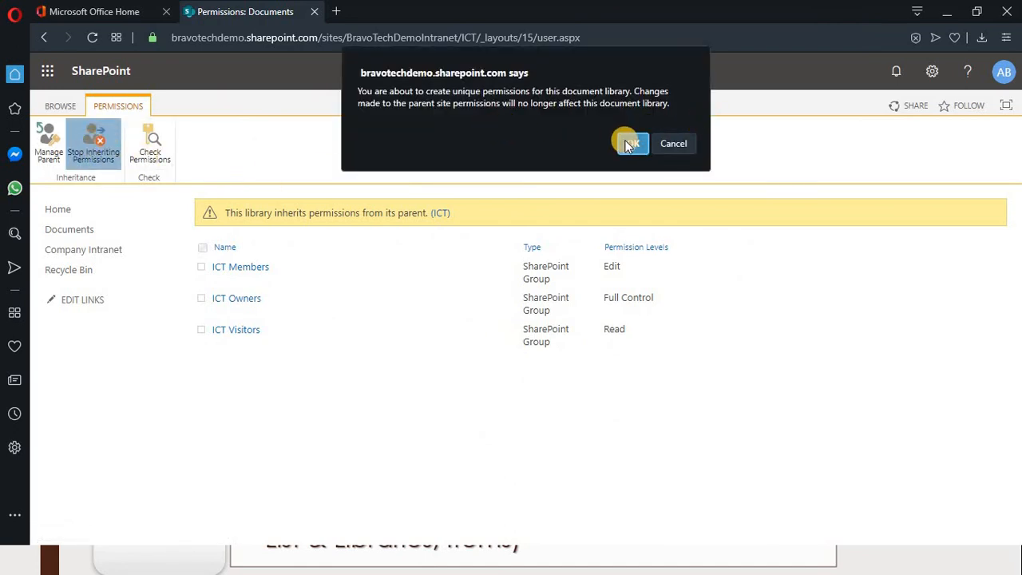
left_click(630, 143)
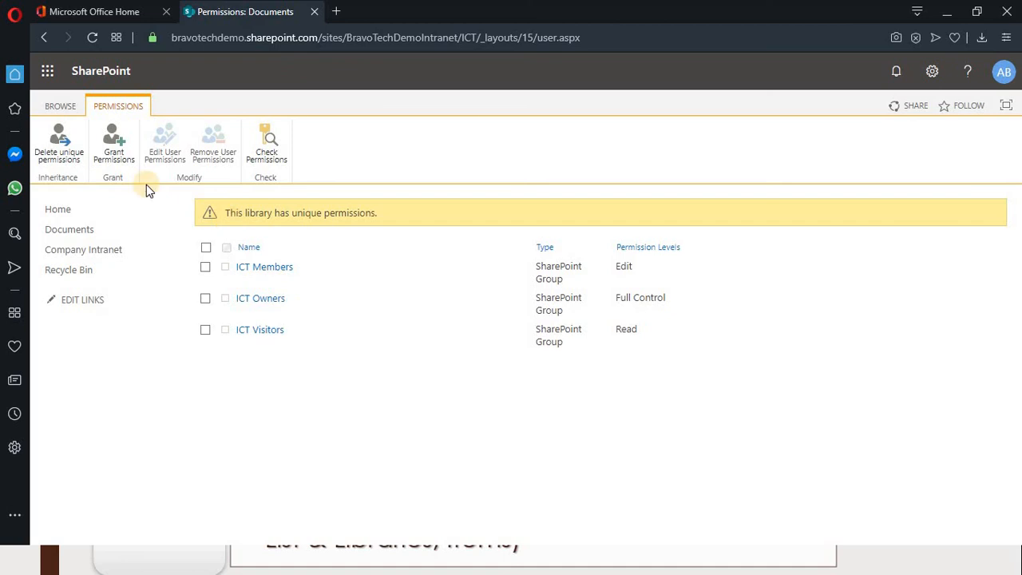
Grant the test user access to the Documents library and its contents, and dismiss the invitation notification.
left_click(113, 147)
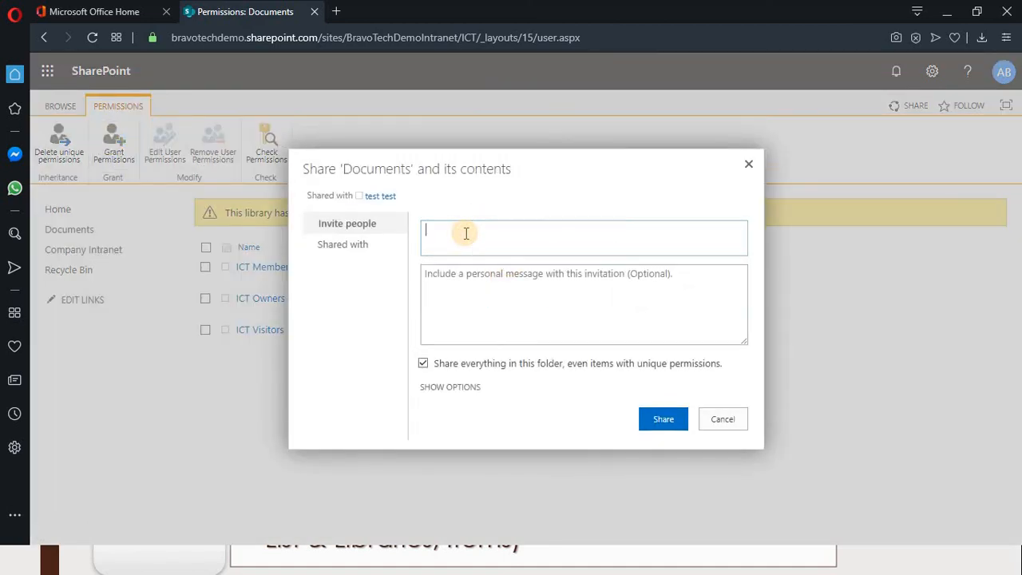
type("test")
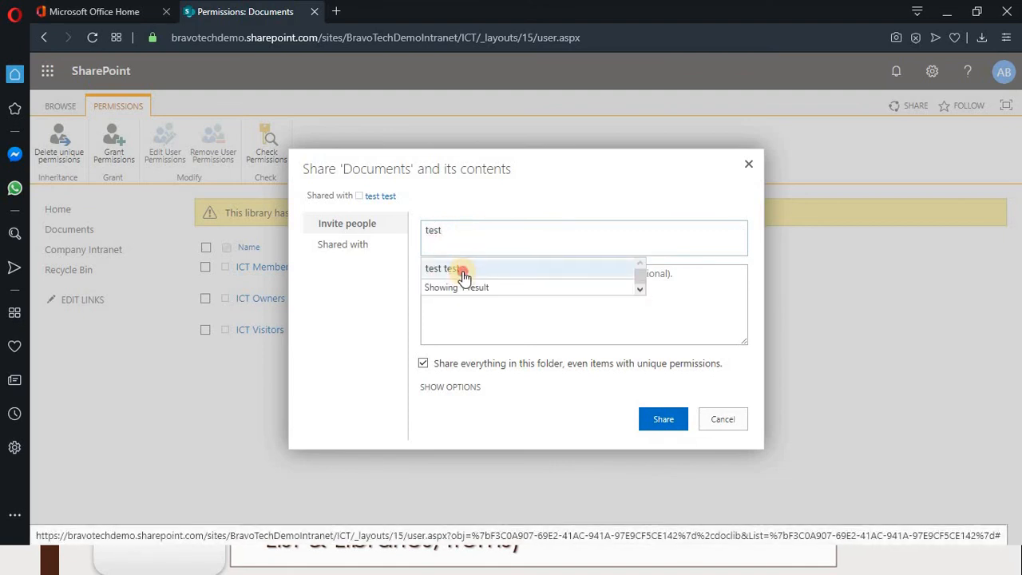
left_click(460, 269)
left_click(474, 289)
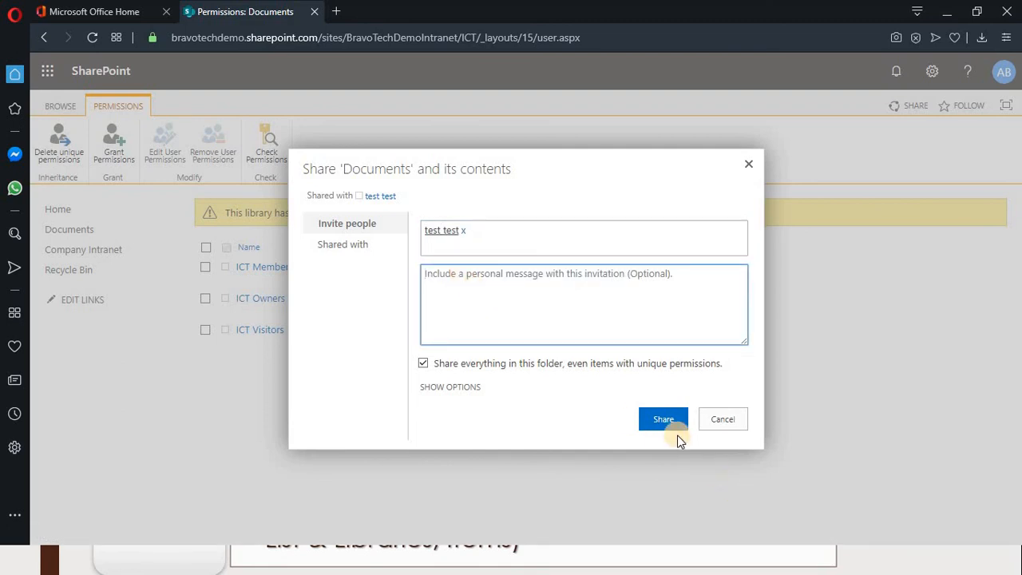
left_click(662, 420)
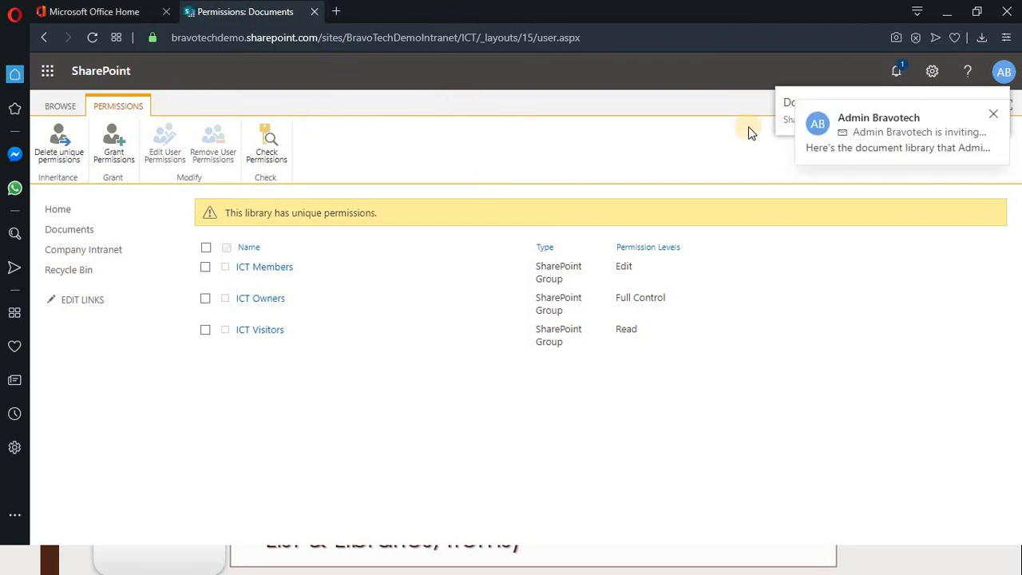
left_click(994, 115)
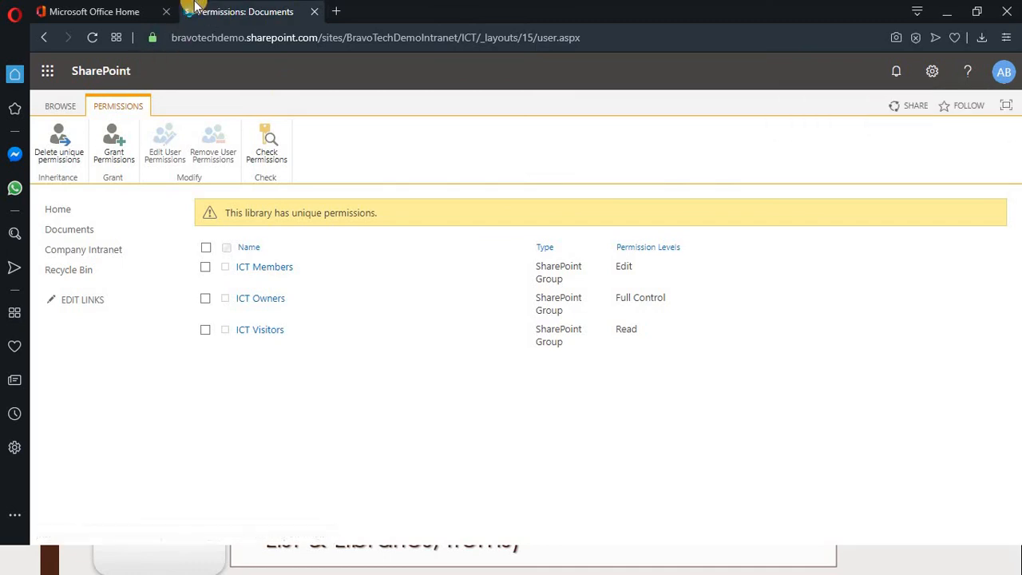
Leave the library's permissions, return to the ICT site's home page, and reopen the Documents library.
left_click(42, 39)
left_click(43, 40)
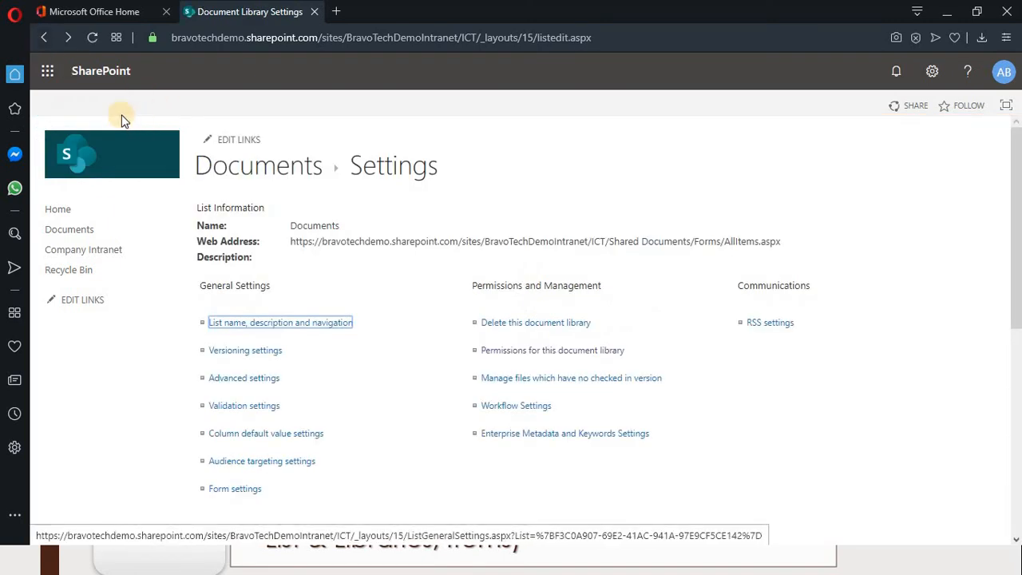
left_click(95, 212)
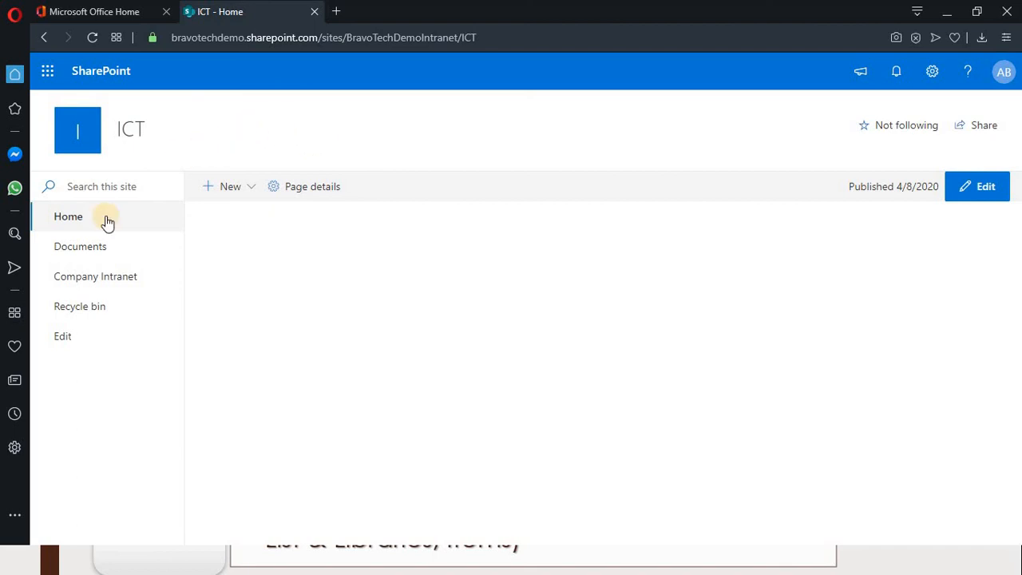
left_click(91, 249)
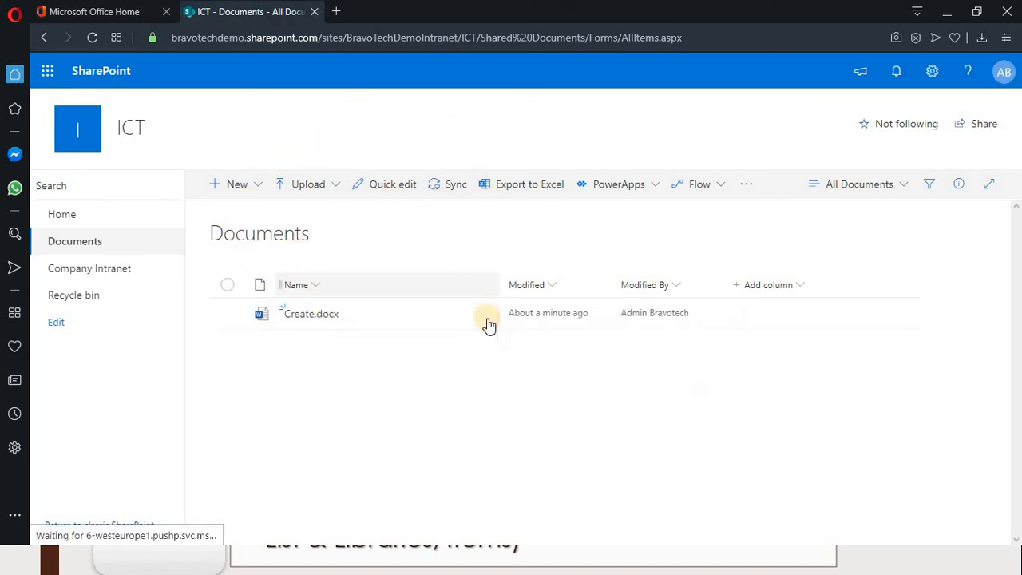
Open the advanced permissions of Create.docx from its access management and stop inheriting permissions from the Documents library.
mouse_move(484, 325)
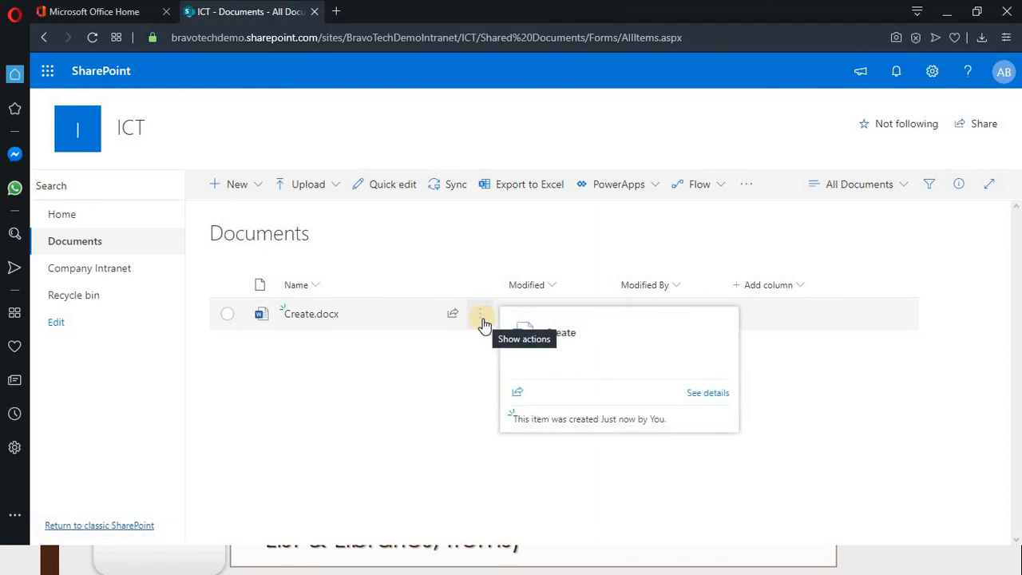
left_click(483, 322)
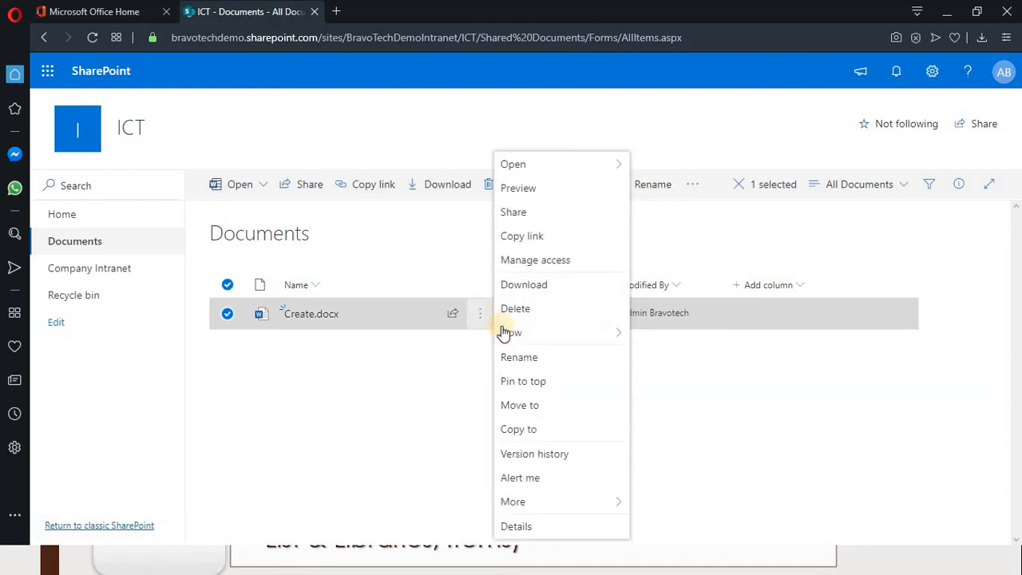
left_click(512, 210)
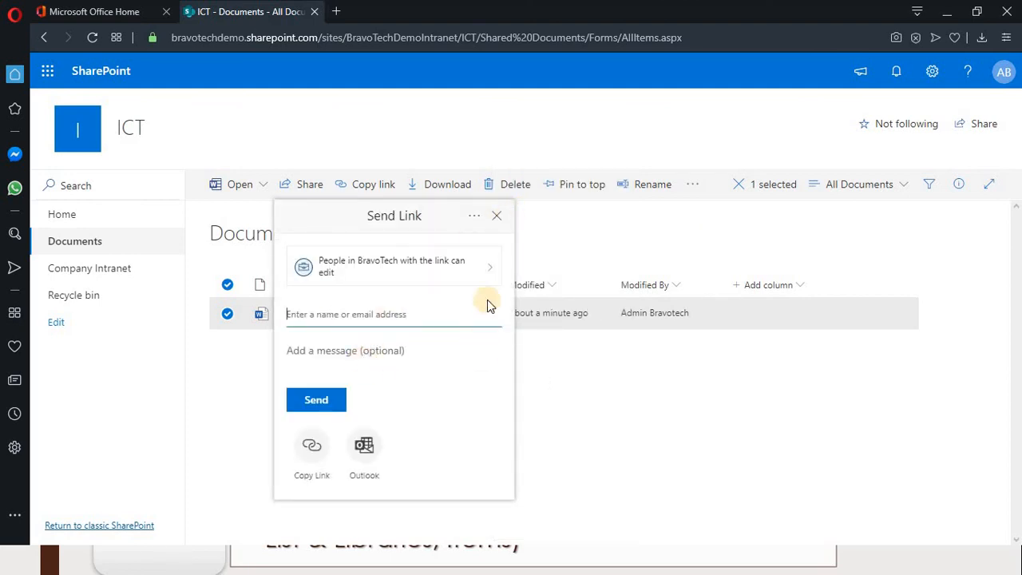
left_click(473, 222)
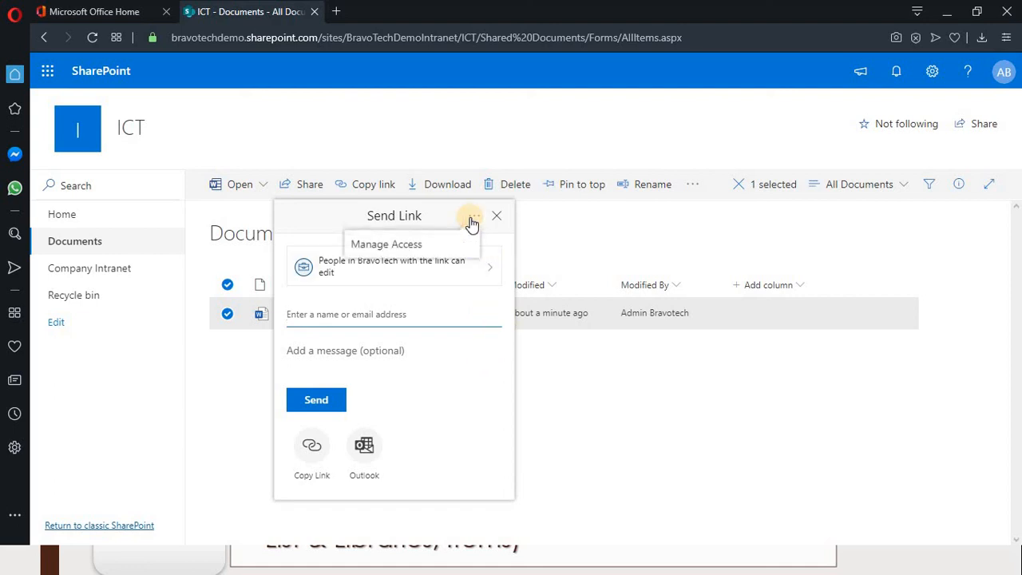
left_click(411, 244)
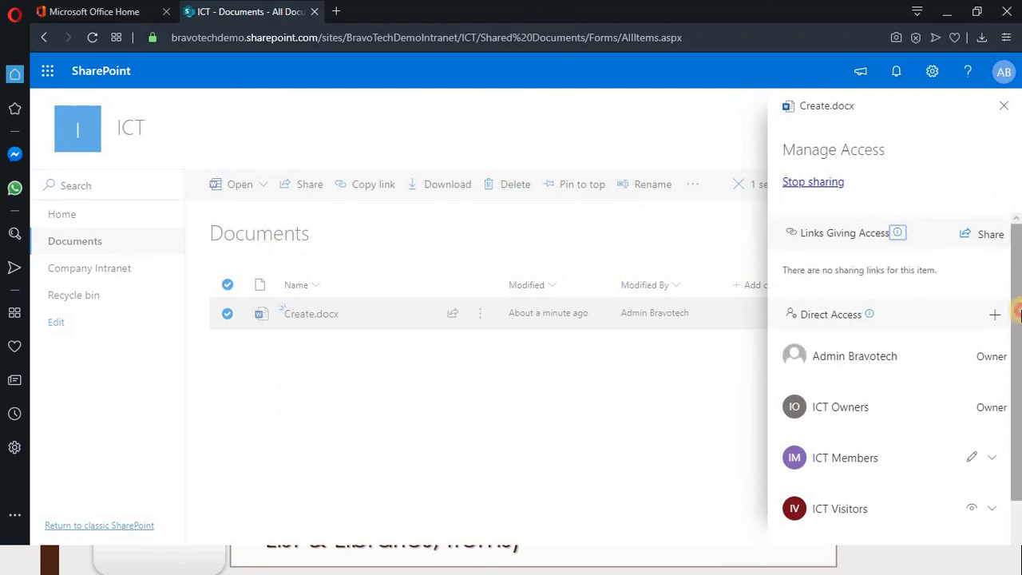
scroll(1020, 314, "down", 1)
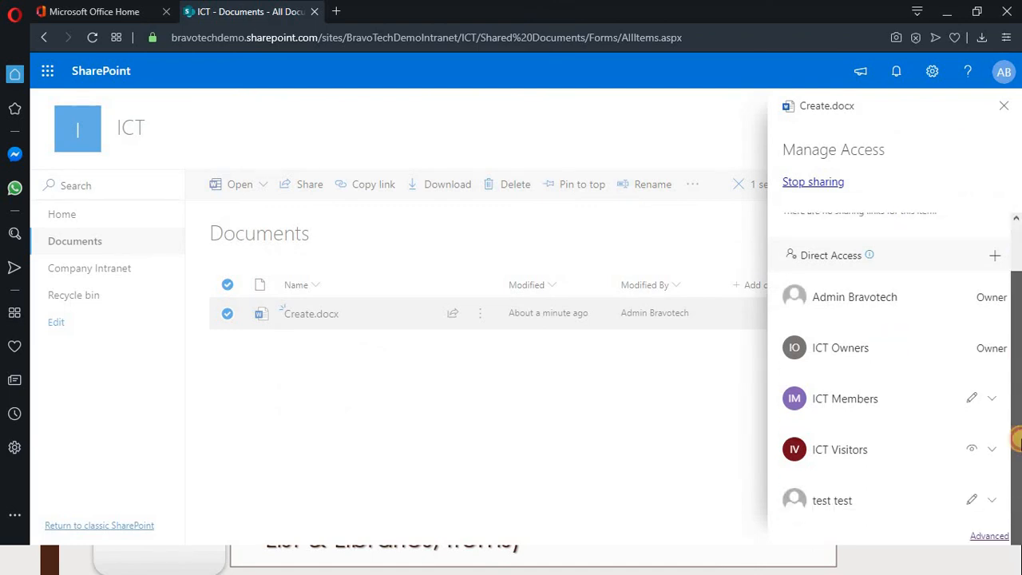
left_click(988, 538)
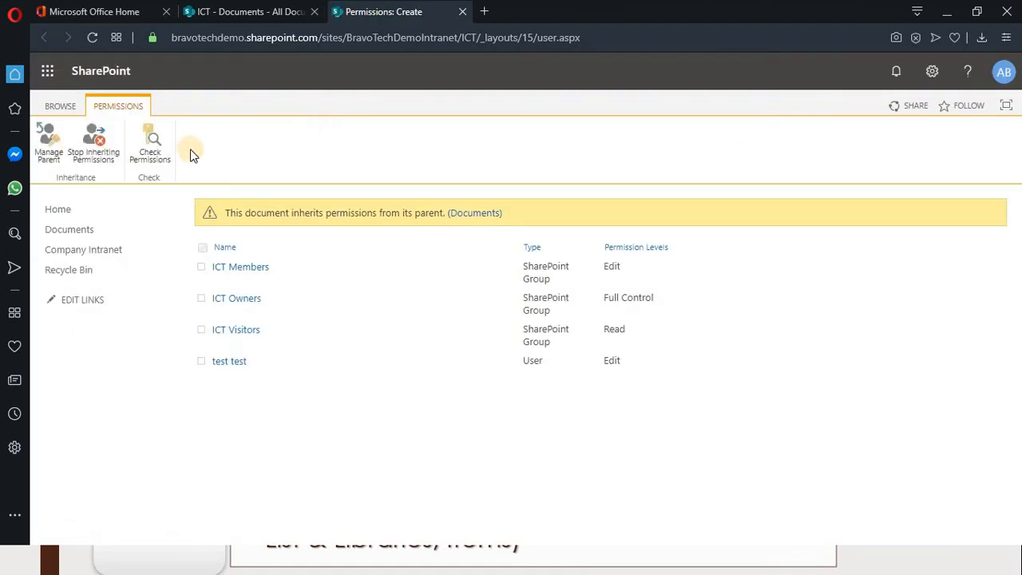
left_click(93, 152)
left_click(632, 144)
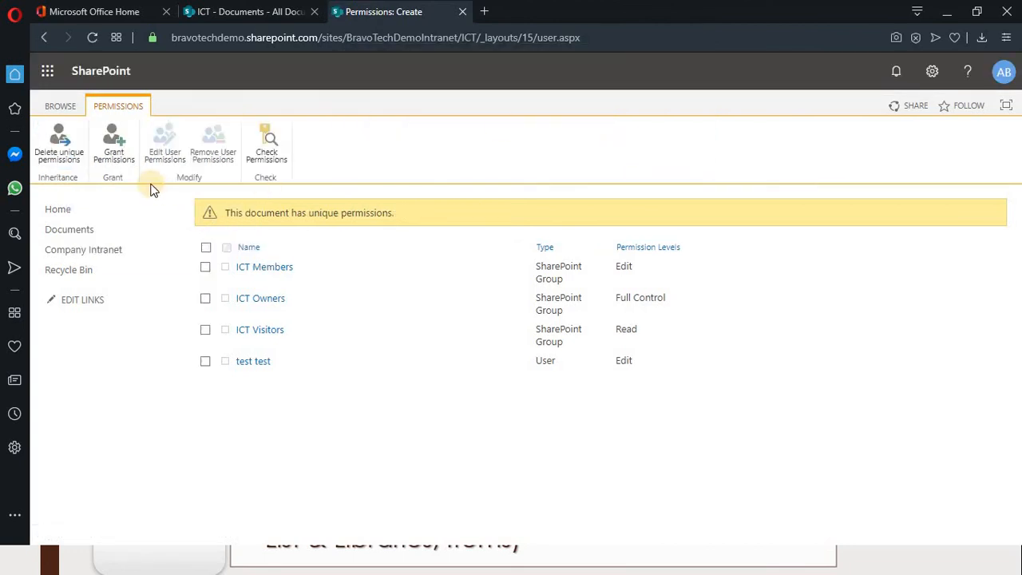
Grant Tokyo access to the Create document by sharing it without a personal message.
left_click(114, 146)
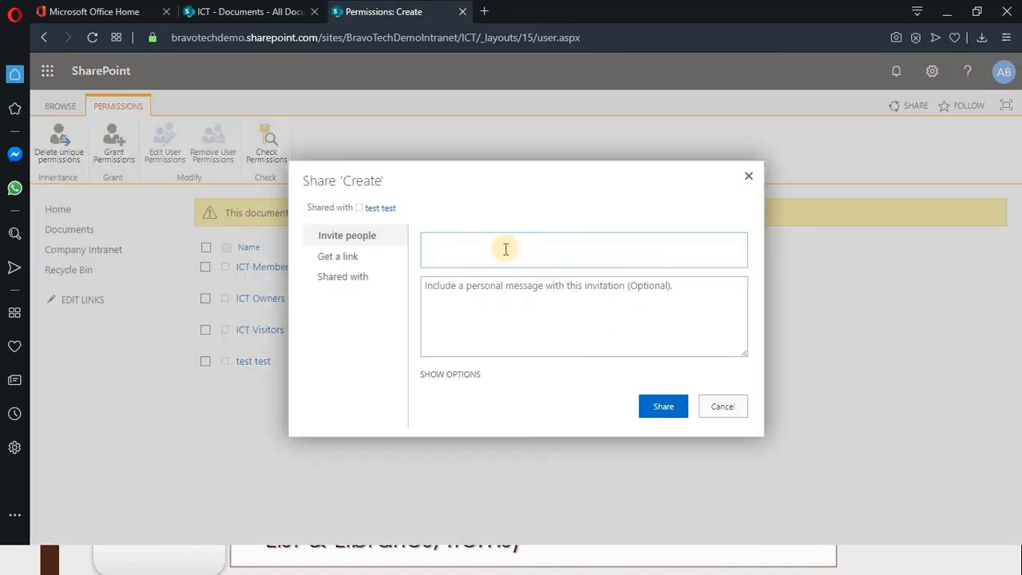
type("to")
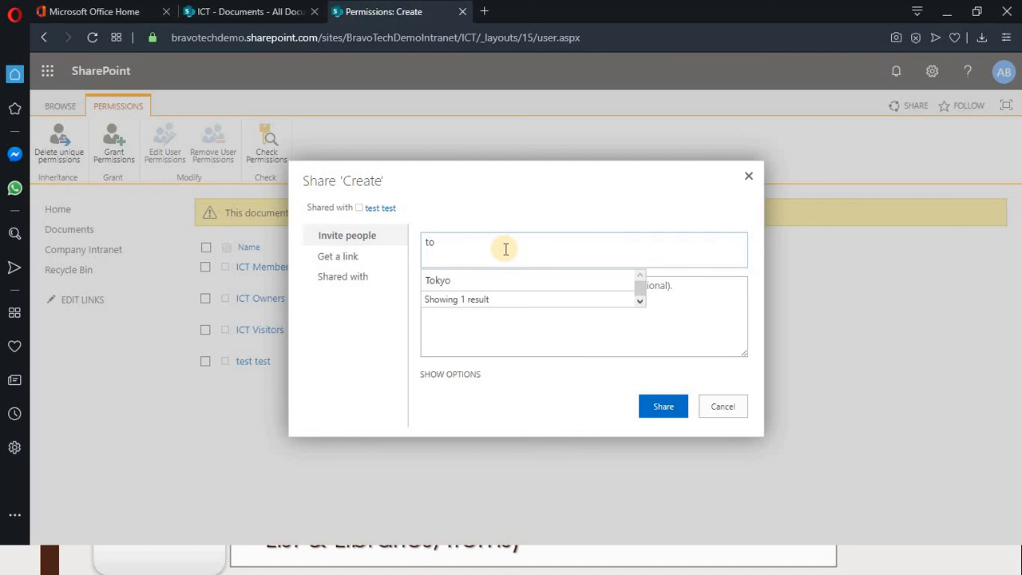
left_click(479, 278)
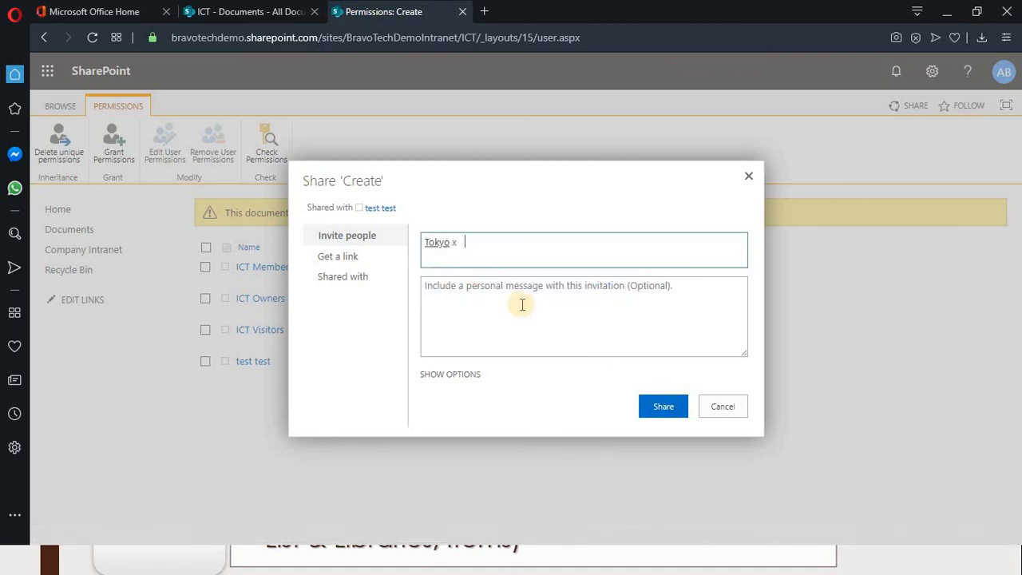
left_click(663, 404)
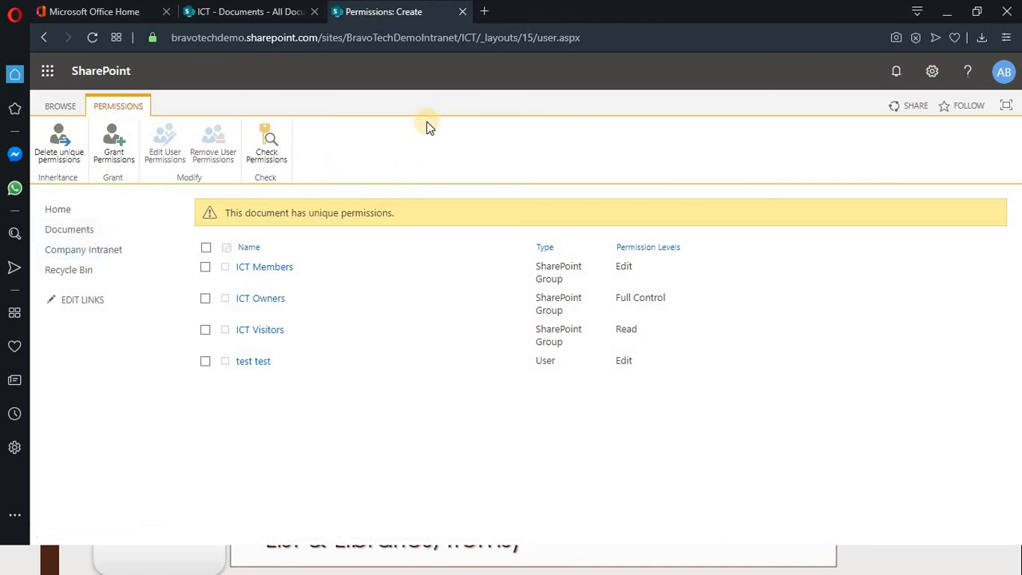
Close the access details of Create.docx in the Documents library and go back to the ICT site's home page.
left_click(257, 10)
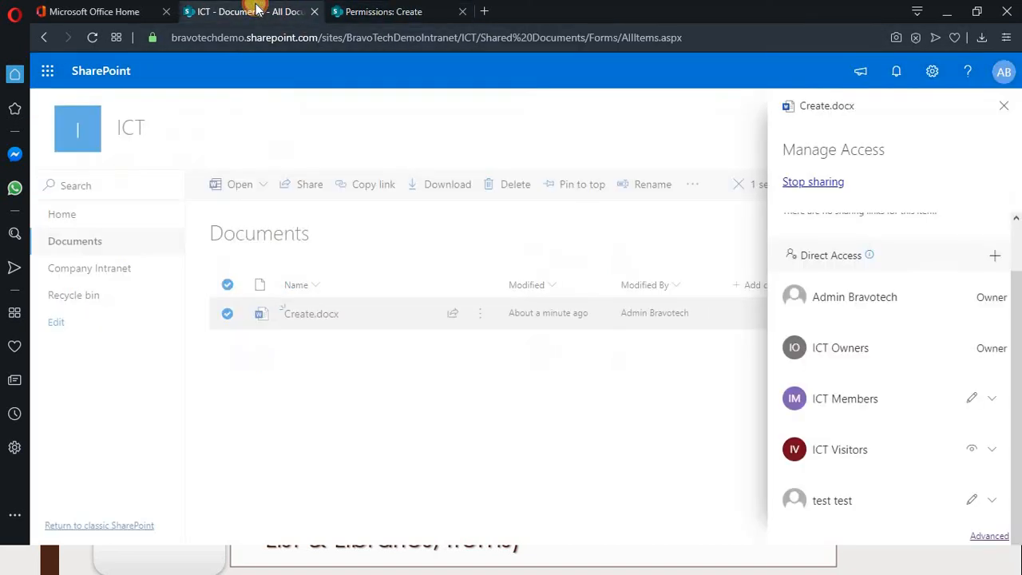
left_click(1002, 107)
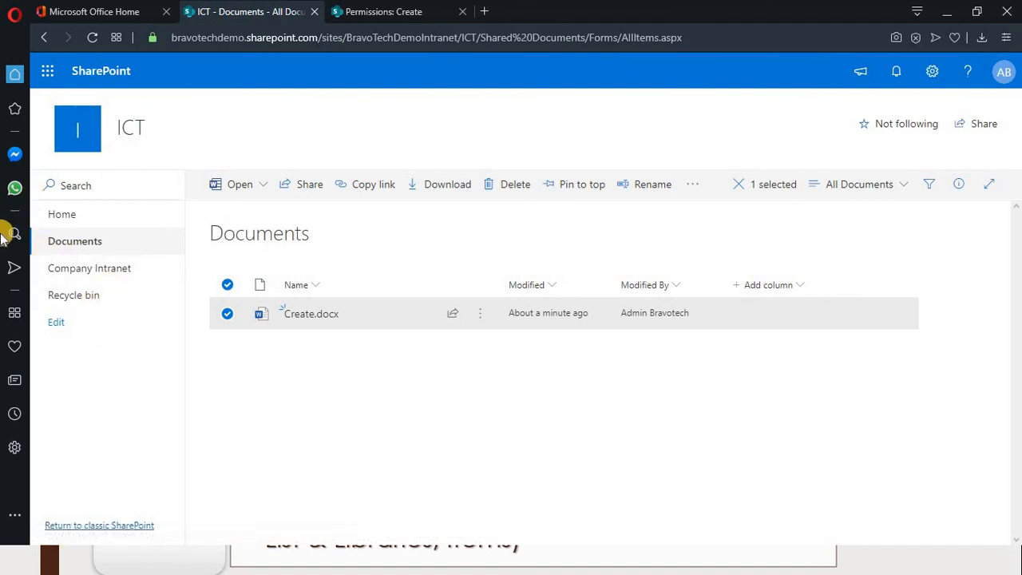
left_click(421, 245)
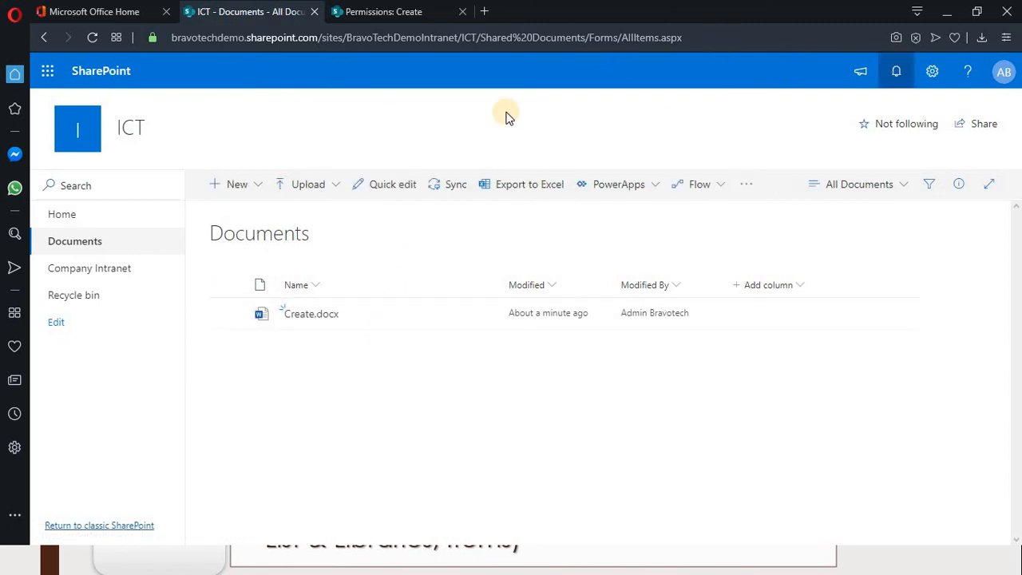
left_click(112, 215)
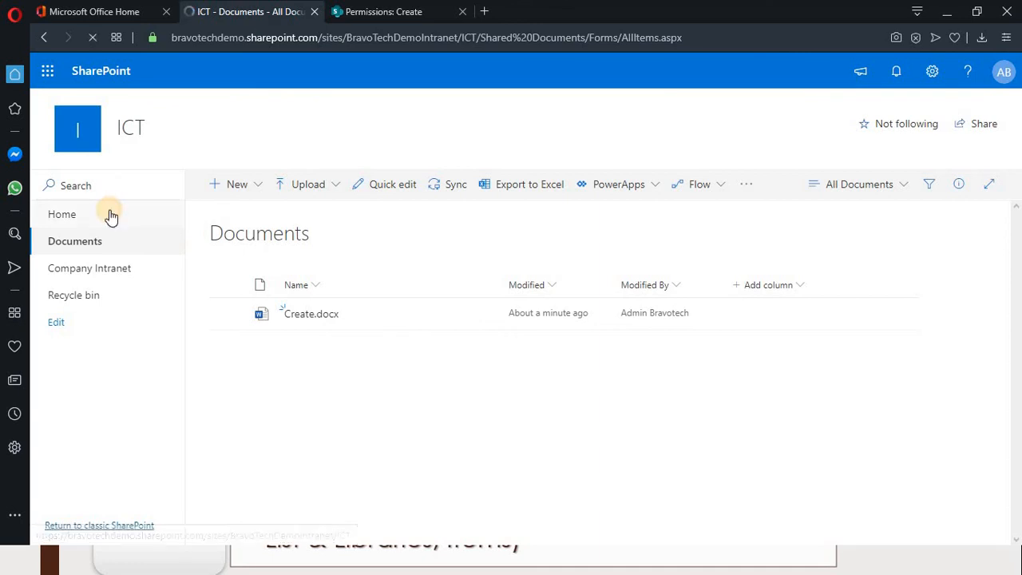